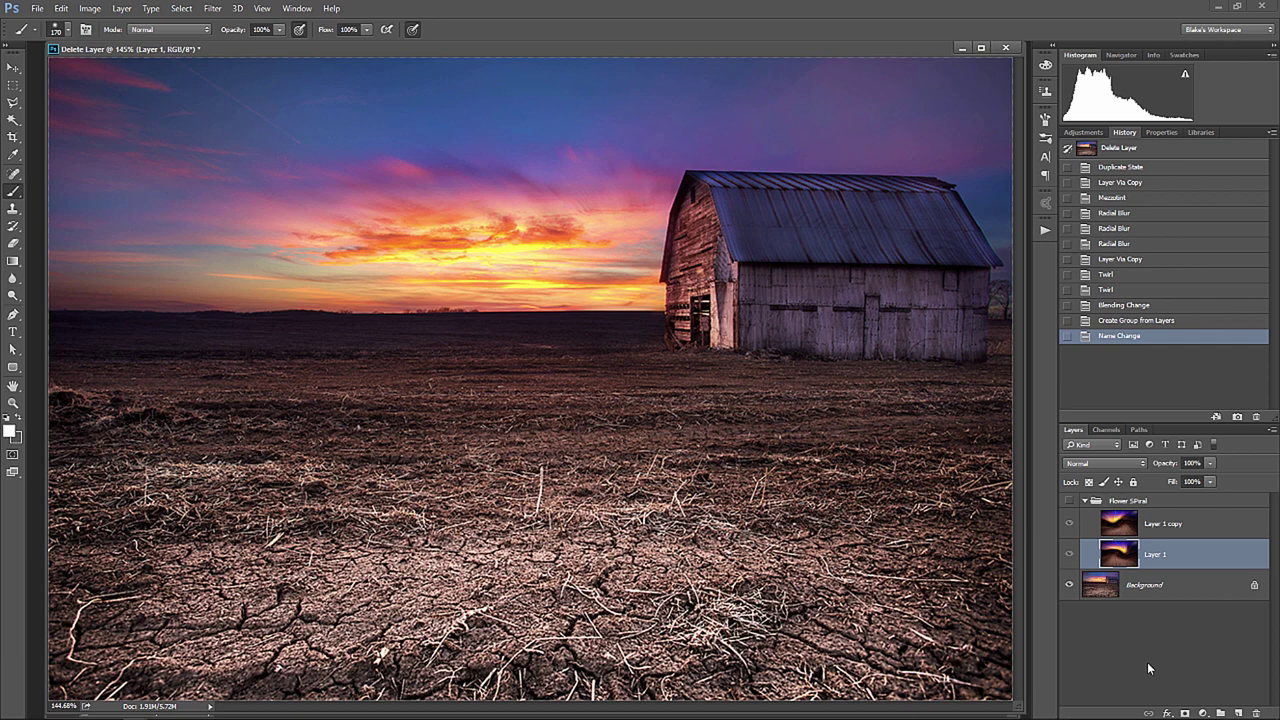
- Turn on the Flower Spiral group to preview the finished spiral effect
{"action": "left_click", "coordinate": [1070, 501]}
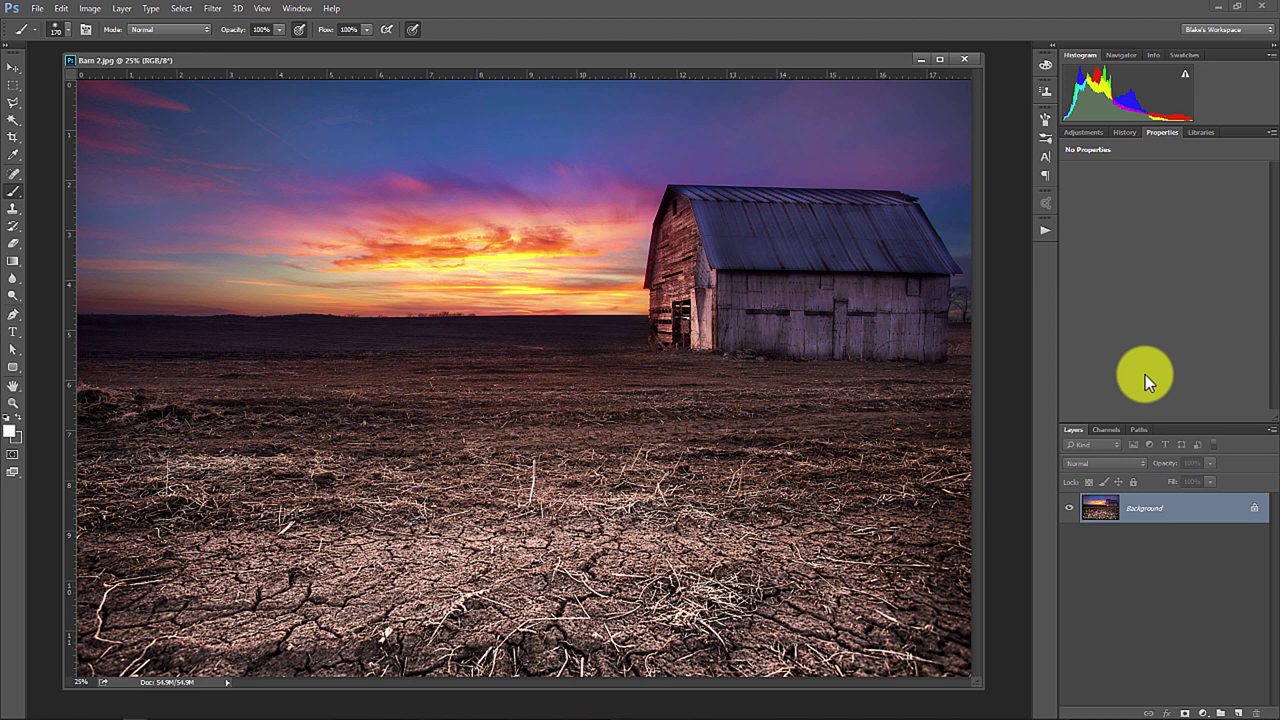
{"action": "key", "text": "alt+Tab"}
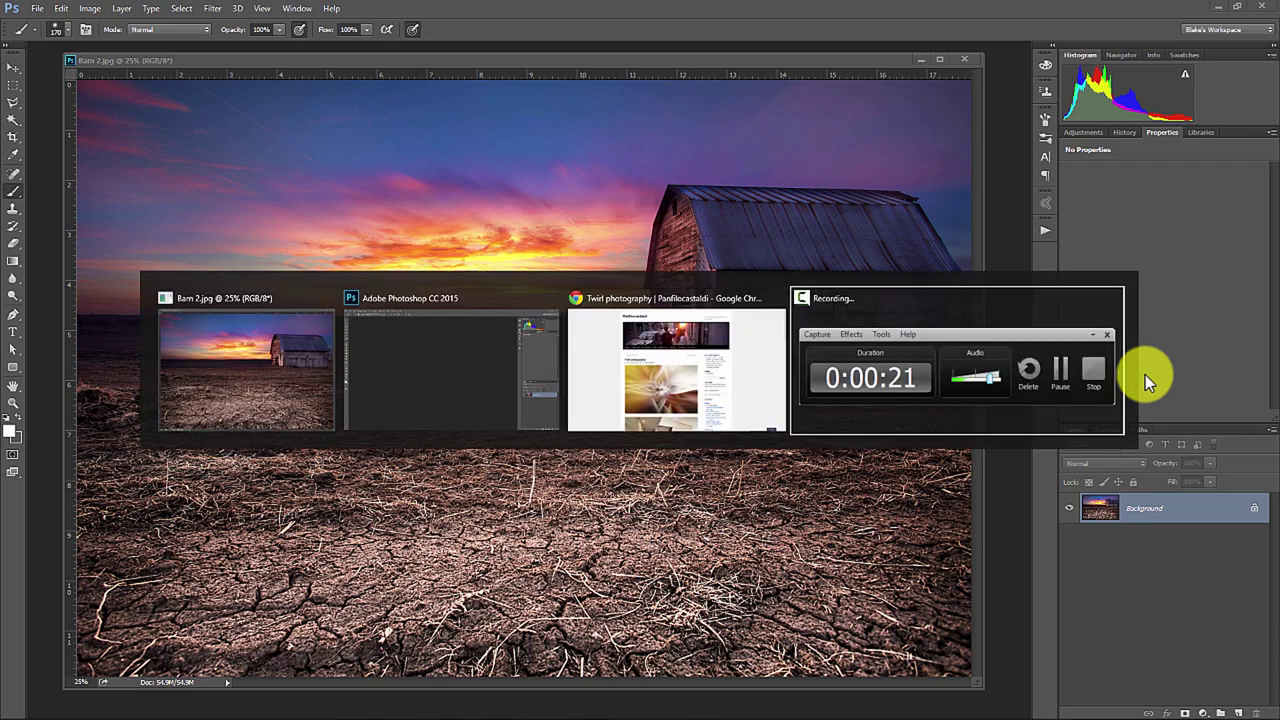
{"action": "key", "text": "alt+Tab"}
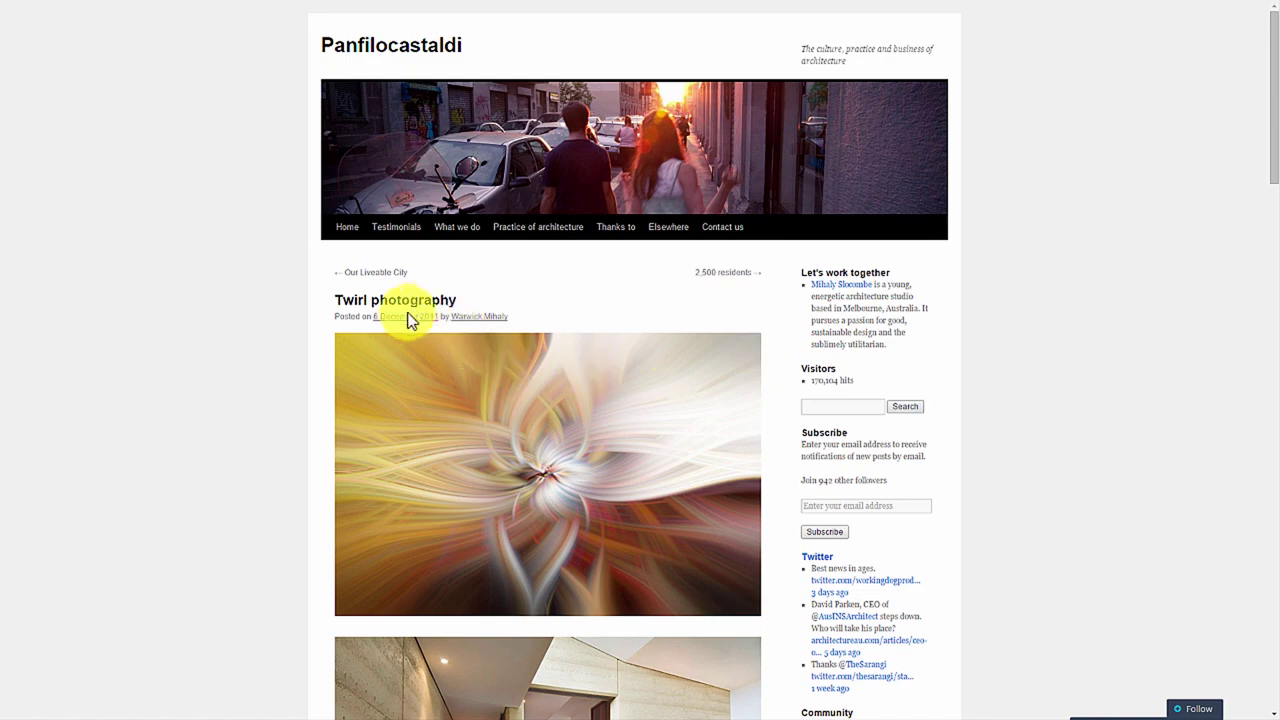
{"action": "scroll", "coordinate": [397, 335], "scroll_direction": "down", "scroll_amount": 3}
{"action": "scroll", "coordinate": [429, 363], "scroll_direction": "down", "scroll_amount": 7}
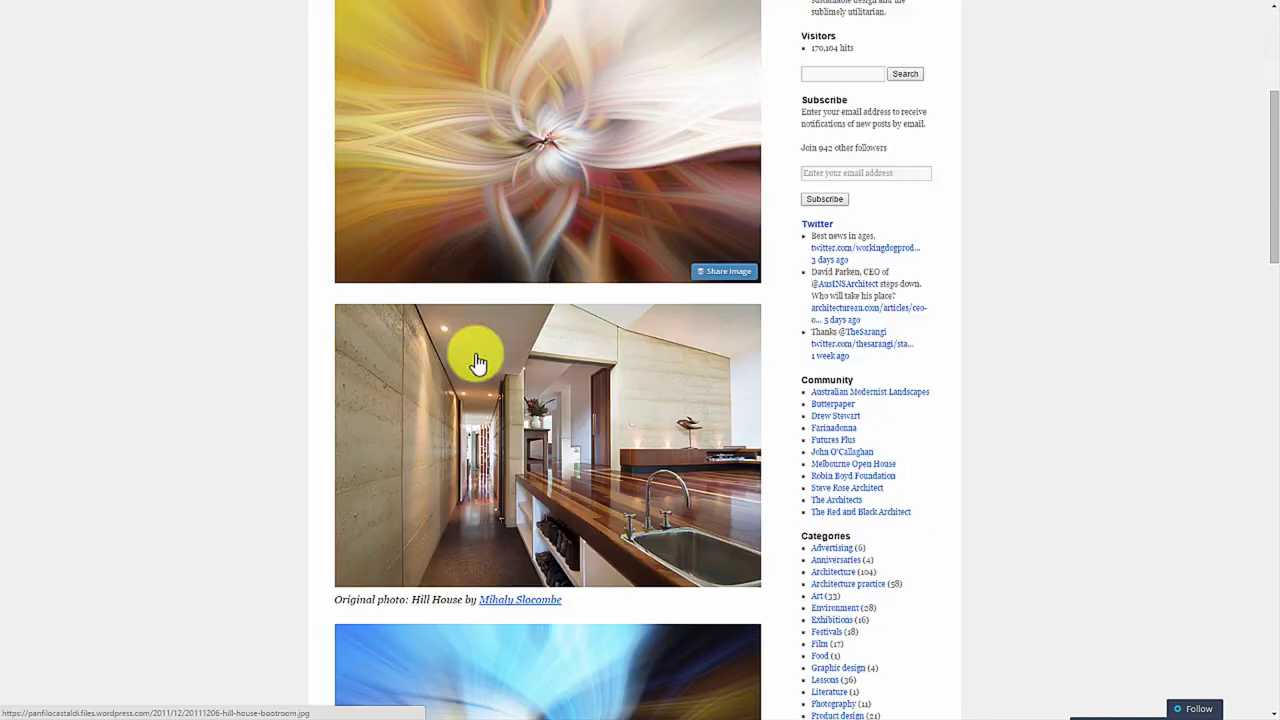
{"action": "scroll", "coordinate": [473, 346], "scroll_direction": "down", "scroll_amount": 4}
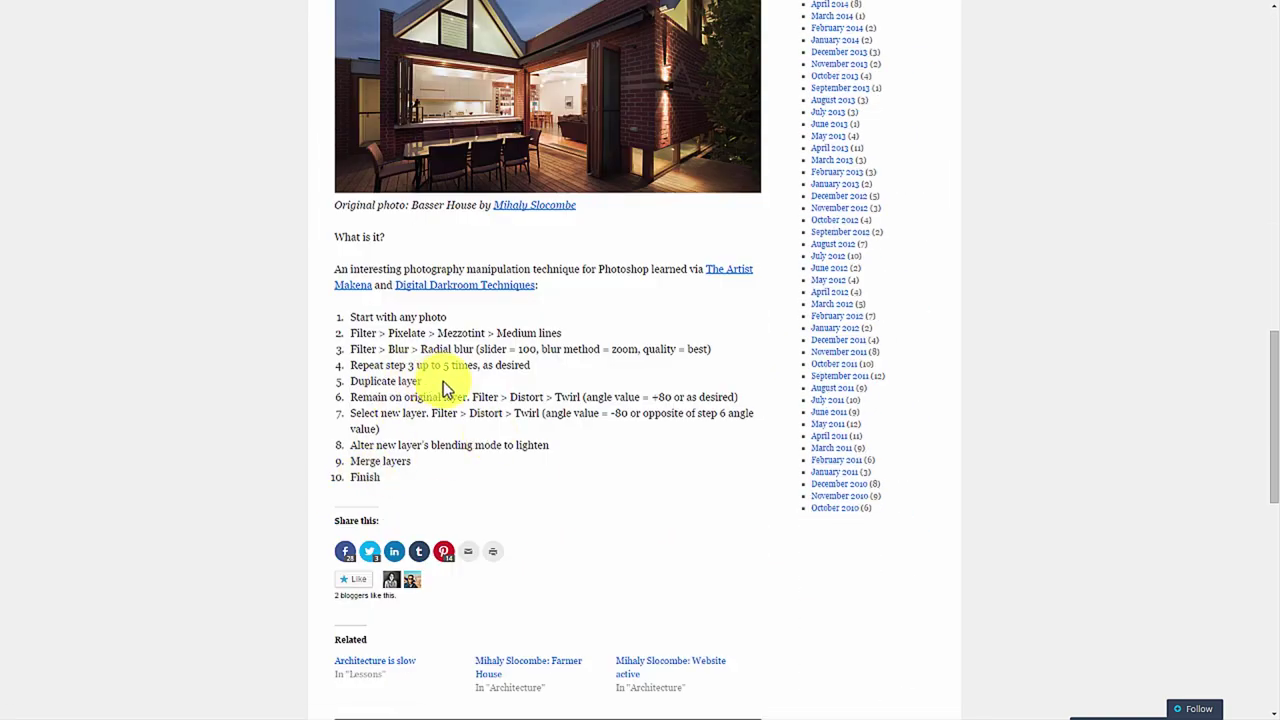
{"action": "key", "text": "alt+Tab"}
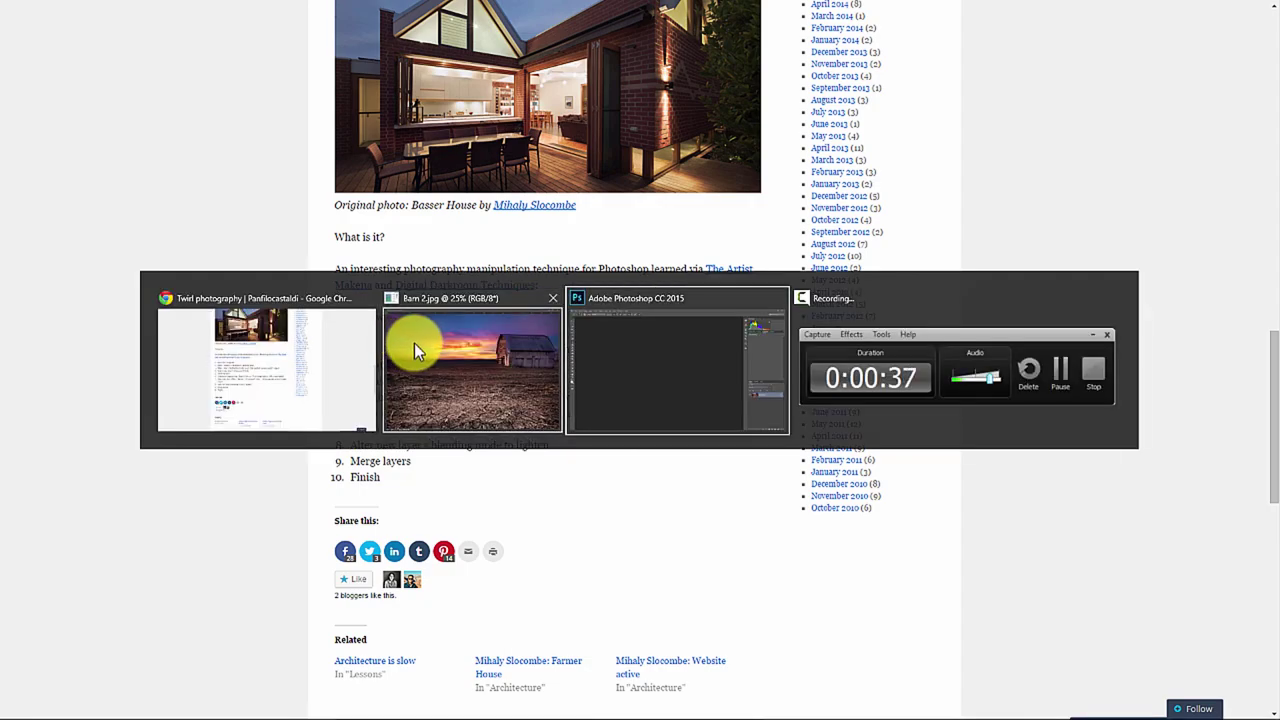
{"action": "left_click", "coordinate": [499, 336]}
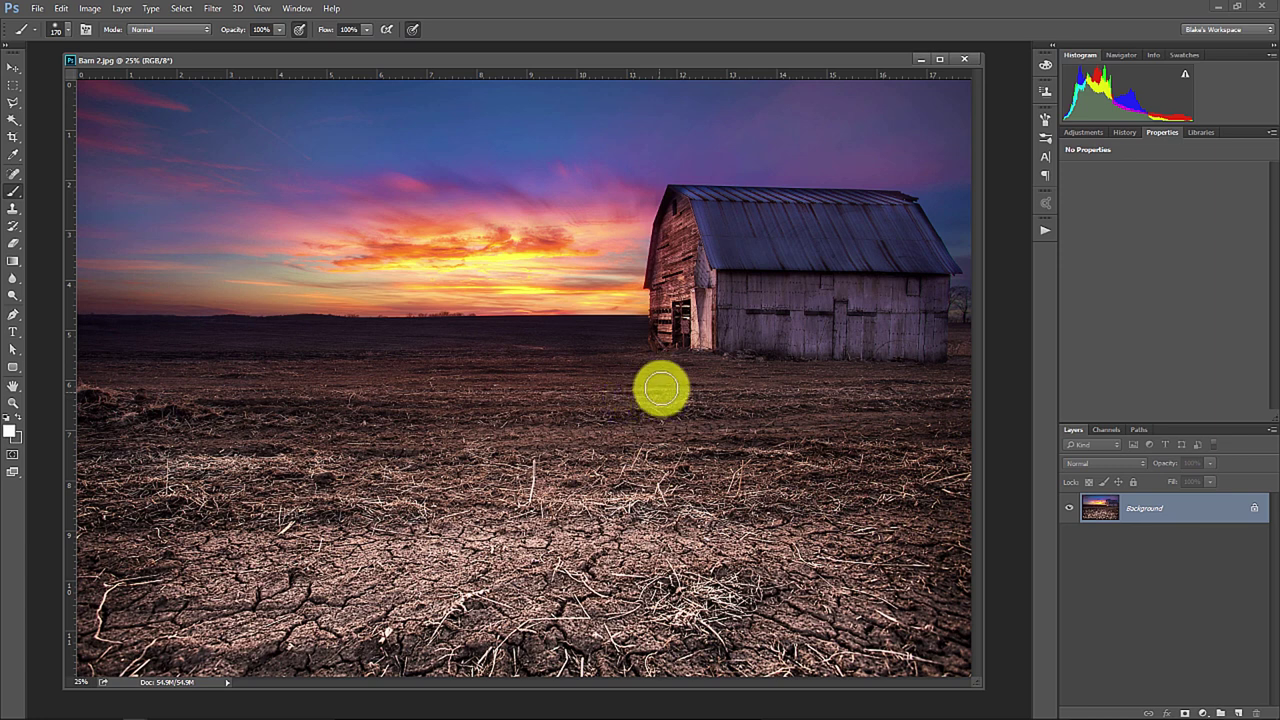
- Resize Barn 2.jpg to 1000 px wide (1000 × 667) and fit it on screen
{"action": "left_click", "coordinate": [92, 9]}
{"action": "left_click", "coordinate": [108, 106]}
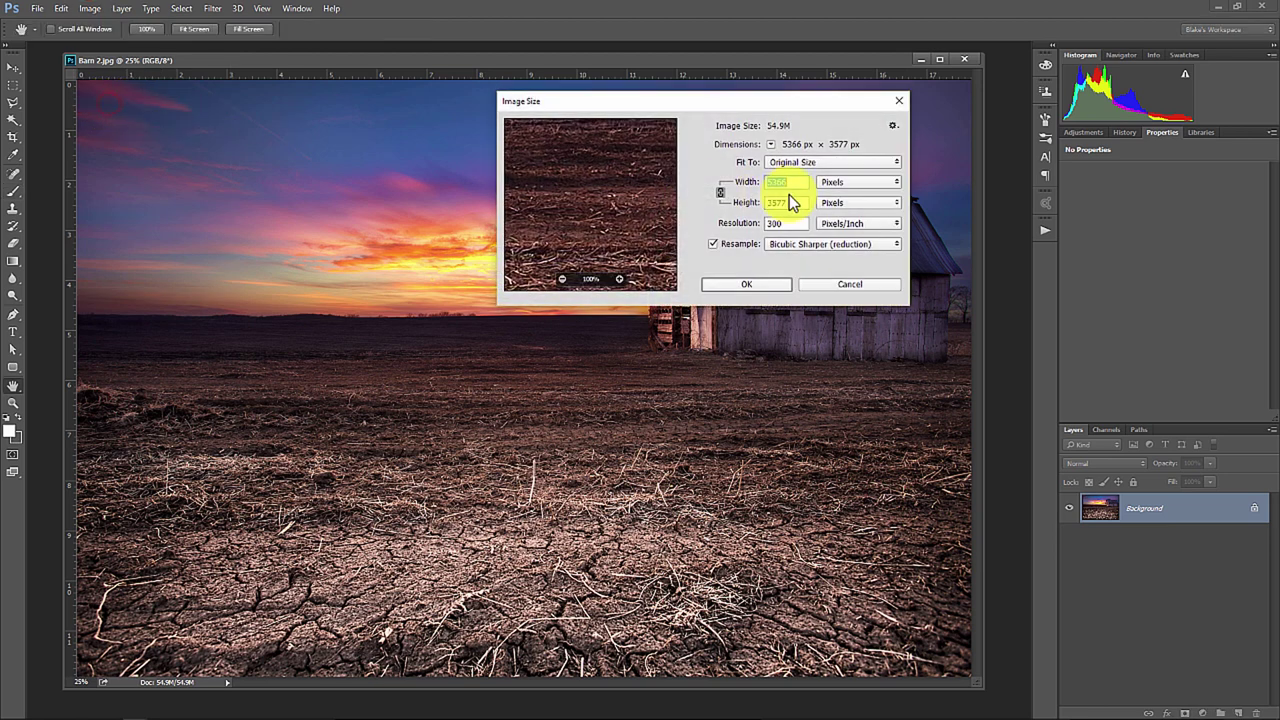
{"action": "type", "text": "1000"}
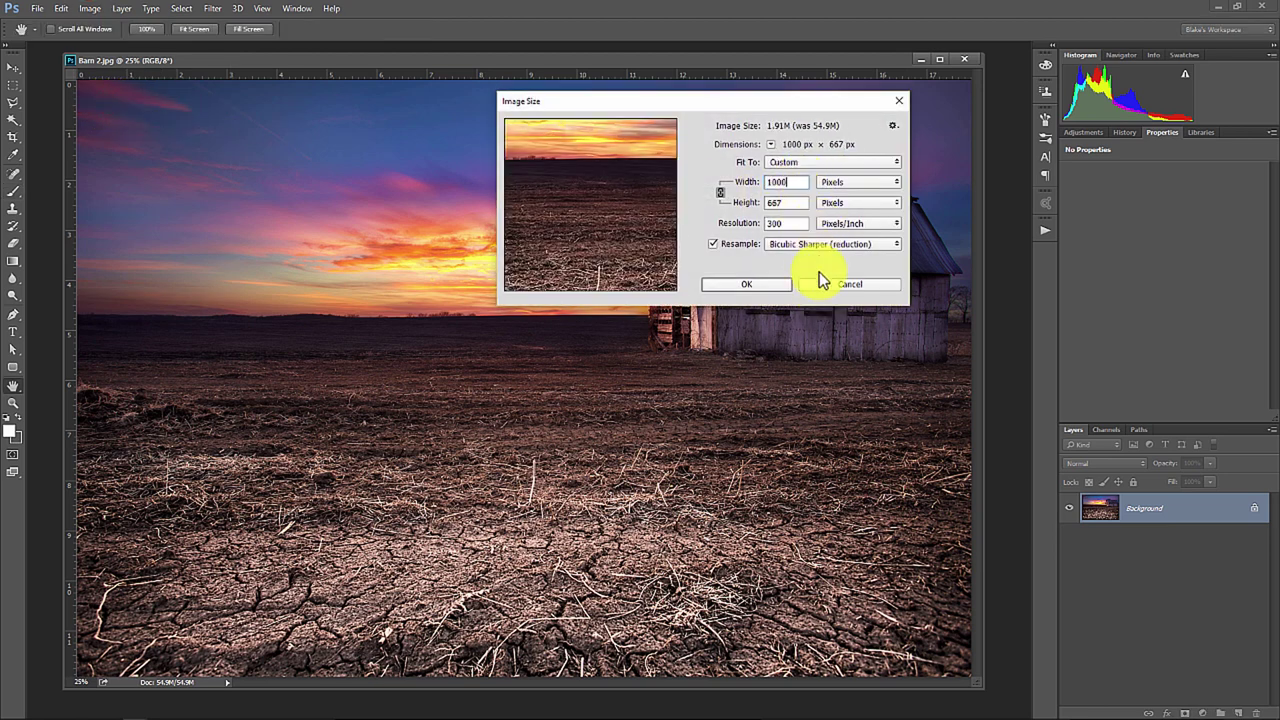
{"action": "left_click", "coordinate": [777, 285]}
{"action": "key", "text": "b"}
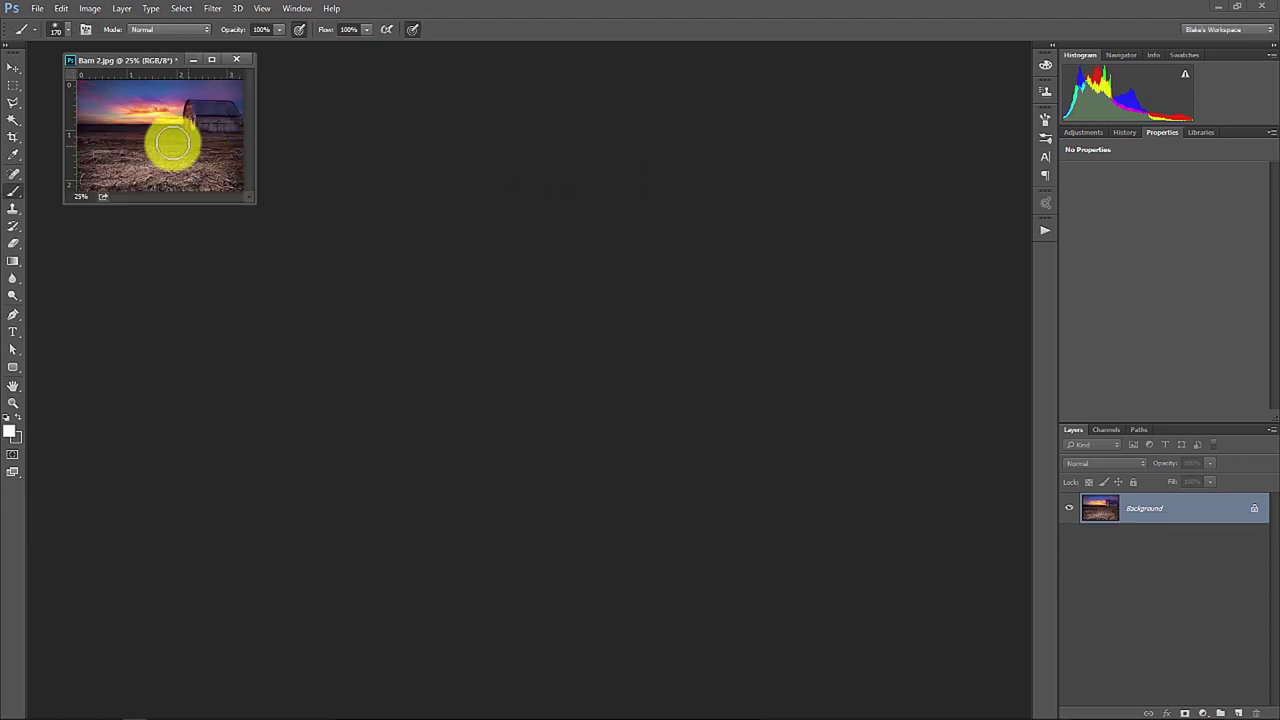
{"action": "key", "text": "ctrl+0"}
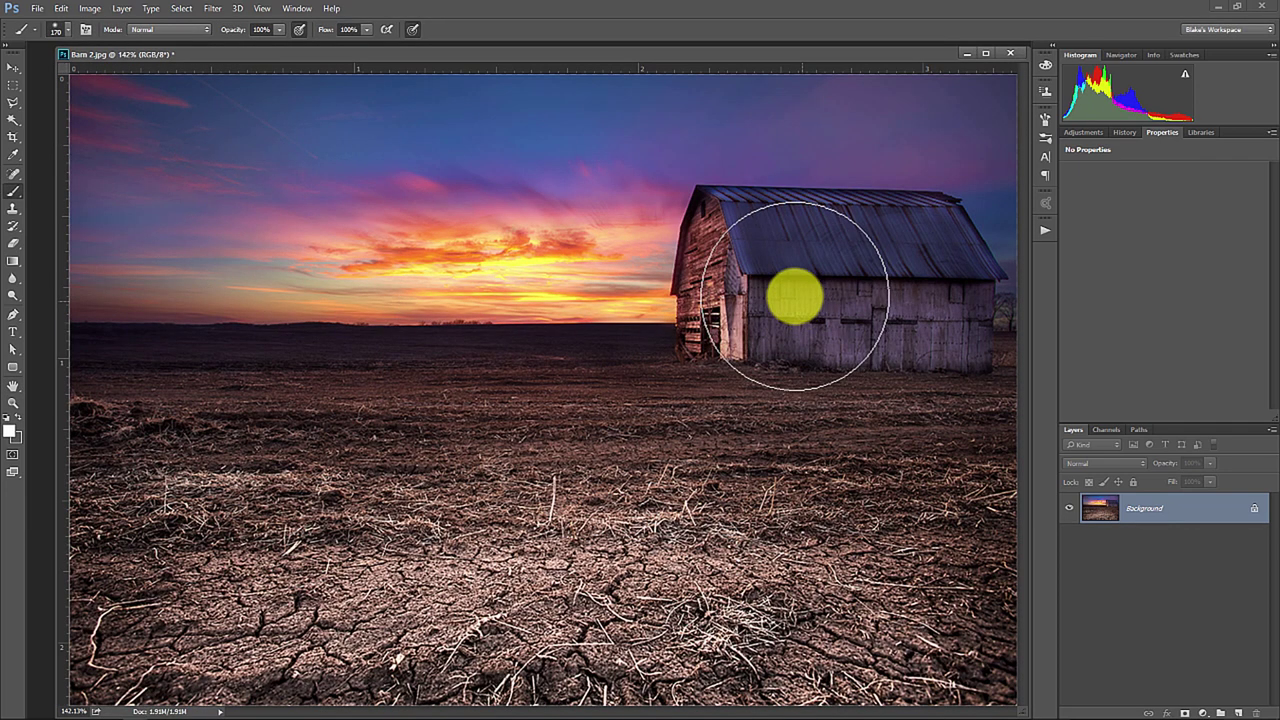
{"action": "left_click_drag", "start_coordinate": [669, 56], "coordinate": [658, 57]}
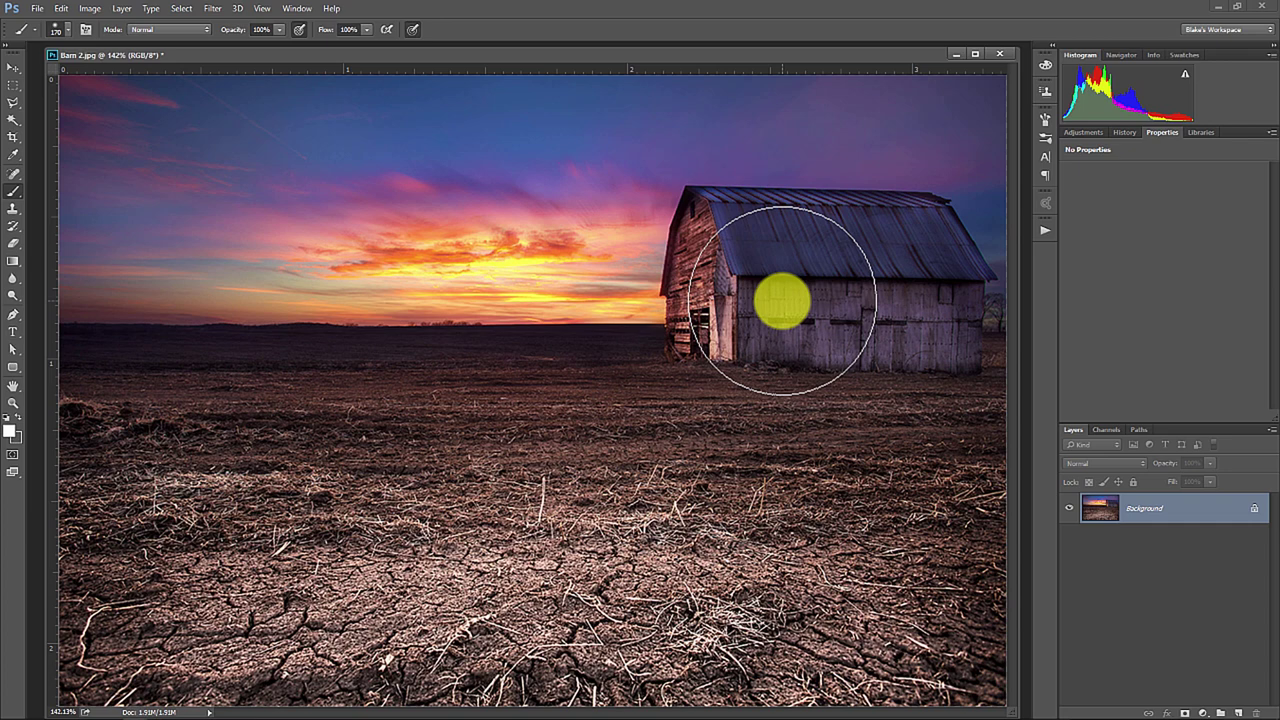
- Duplicate the background to Layer 1 and apply a Zoom Radial Blur of amount 100 twice
{"action": "key", "text": "ctrl+j"}
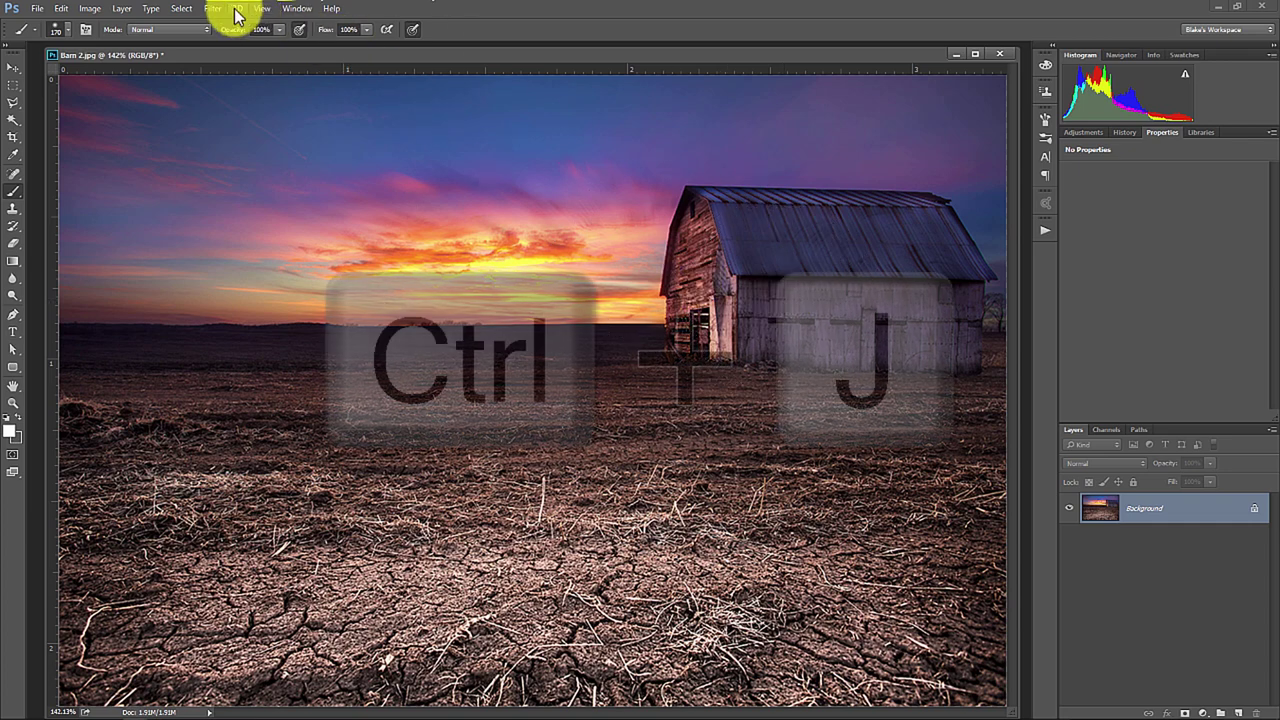
{"action": "key", "text": "ctrl+j"}
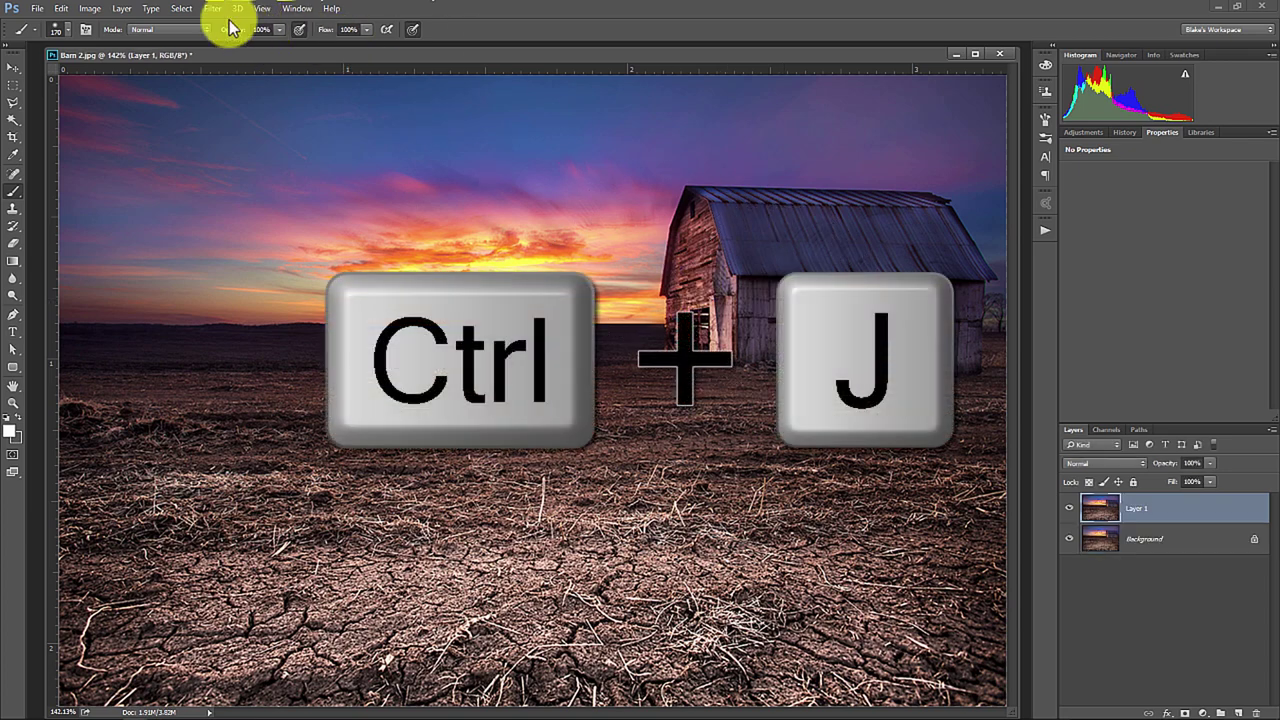
{"action": "left_click", "coordinate": [210, 8]}
{"action": "left_click", "coordinate": [208, 9]}
{"action": "left_click", "coordinate": [183, 8]}
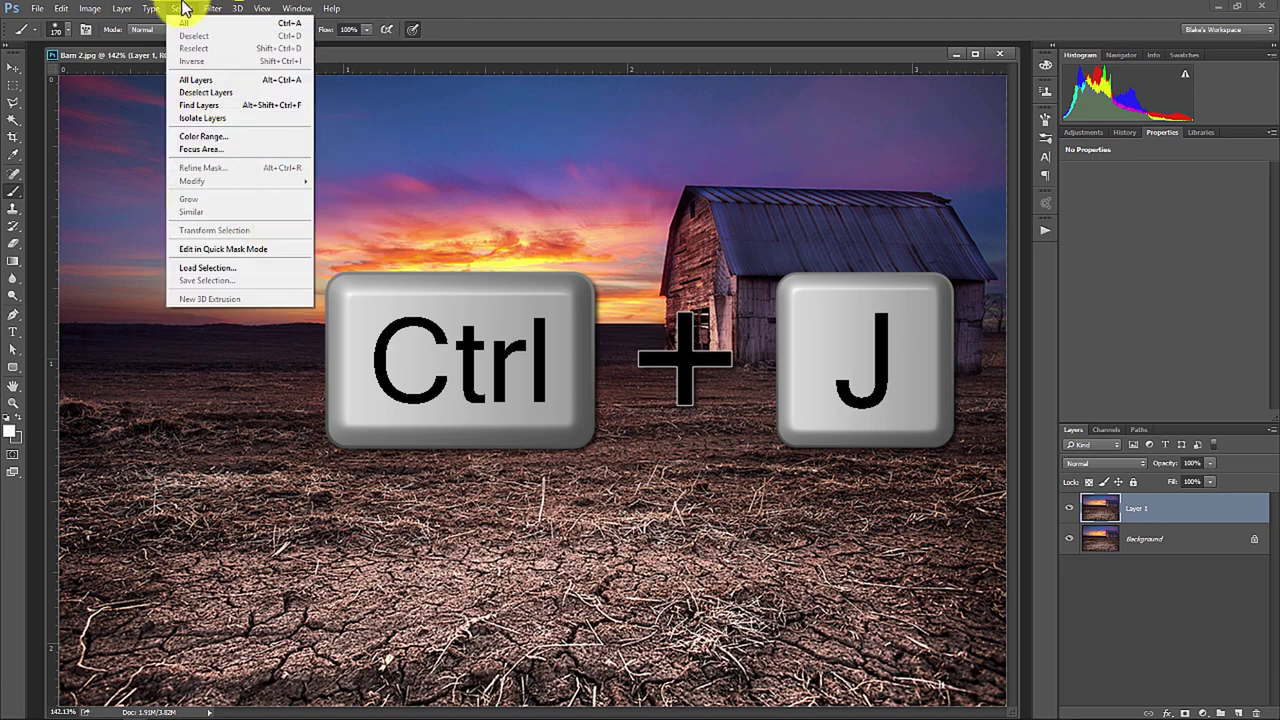
{"action": "mouse_move", "coordinate": [209, 8]}
{"action": "mouse_move", "coordinate": [244, 158]}
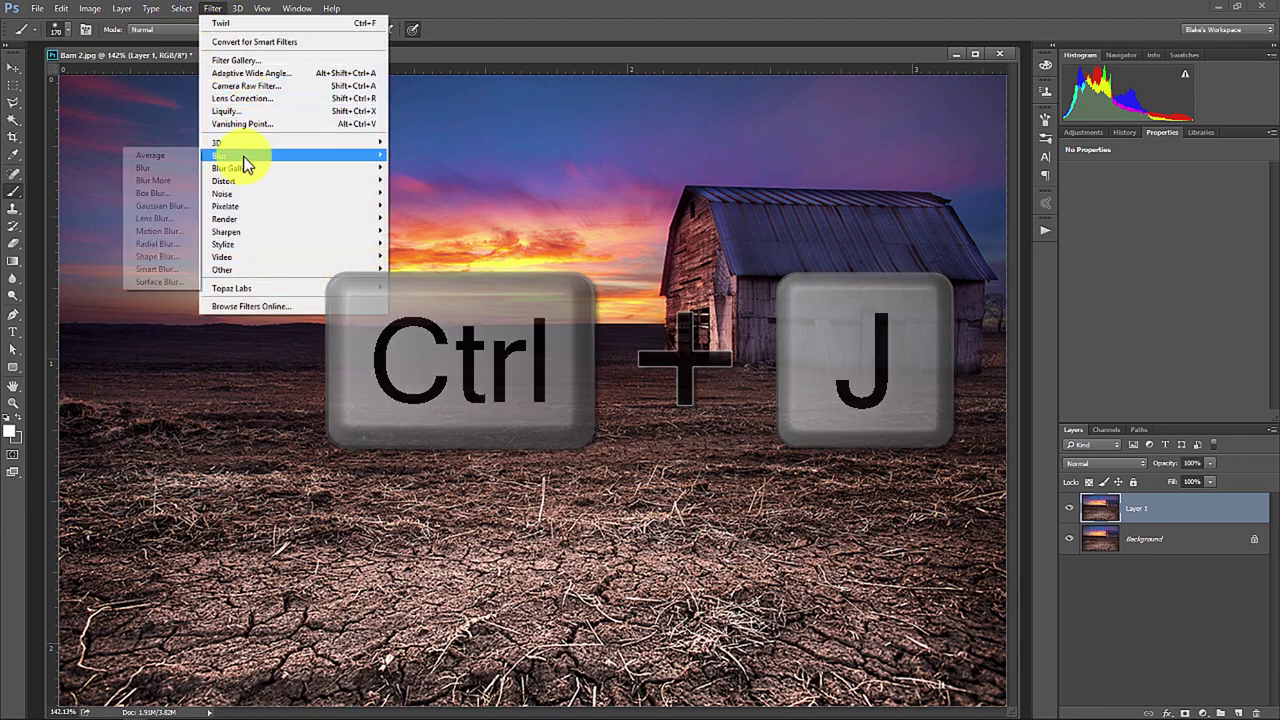
{"action": "left_click", "coordinate": [160, 243]}
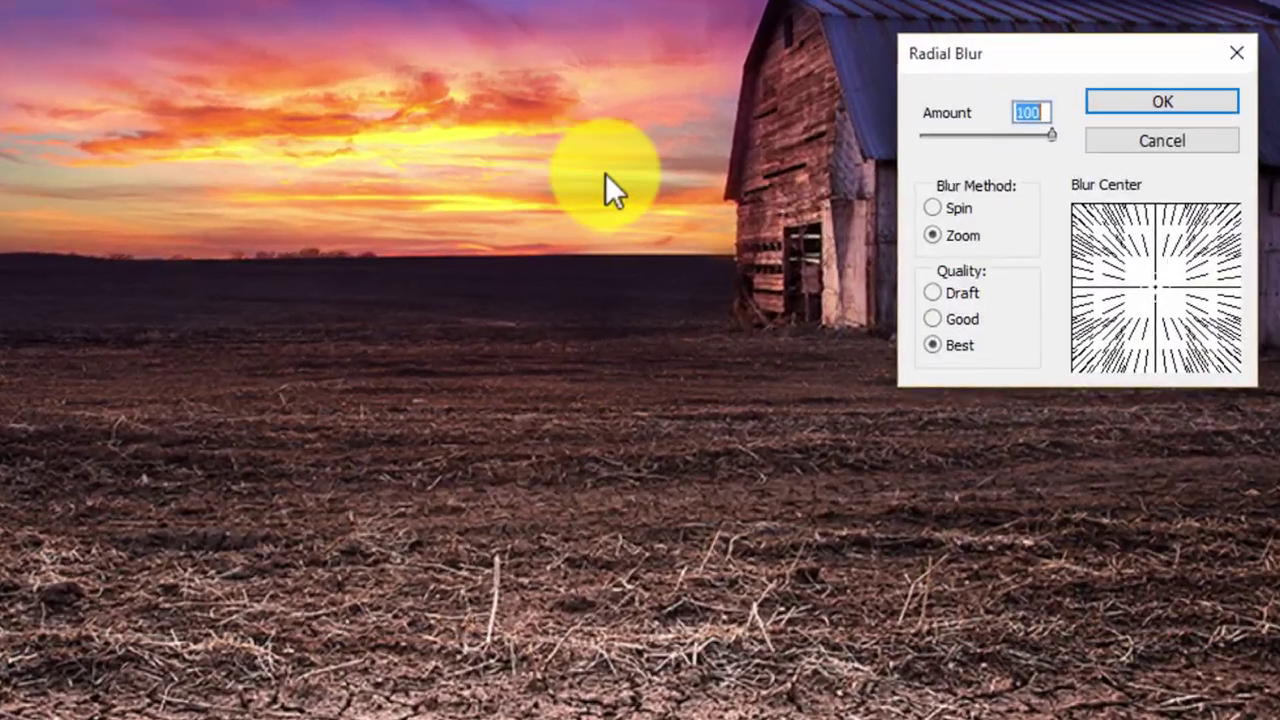
{"action": "left_click", "coordinate": [1051, 135]}
{"action": "left_click", "coordinate": [957, 207]}
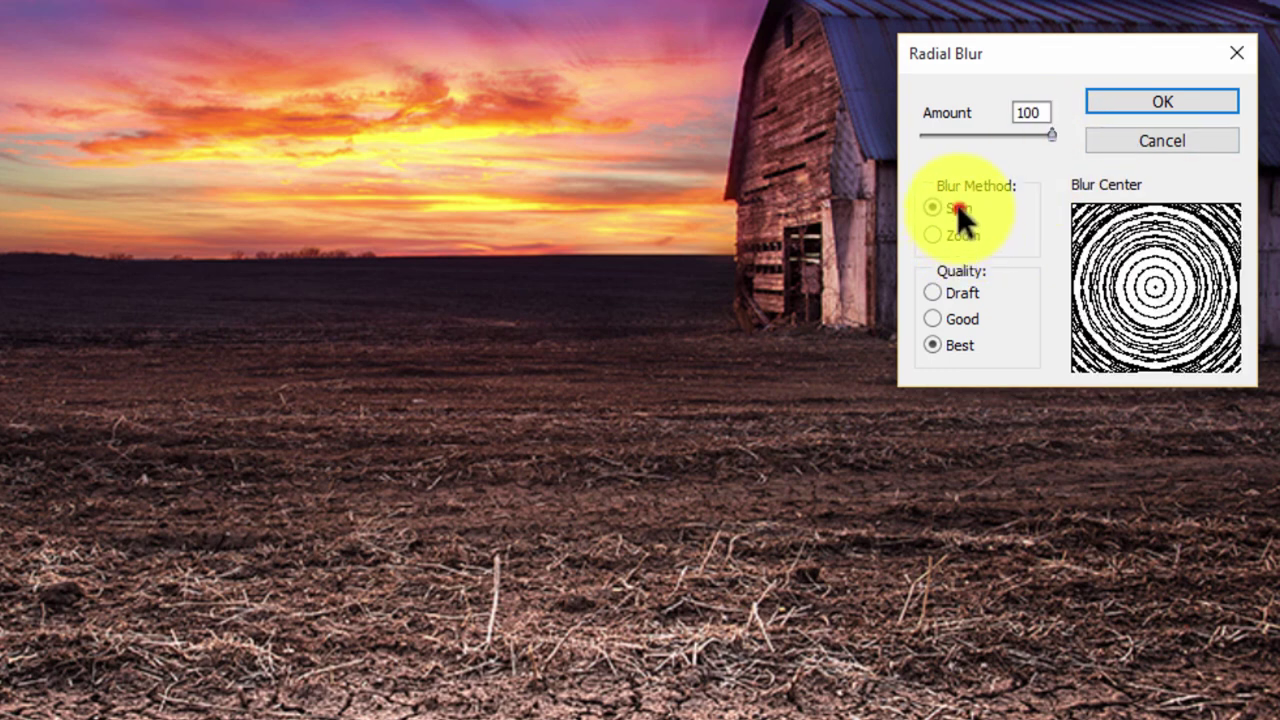
{"action": "left_click", "coordinate": [962, 234]}
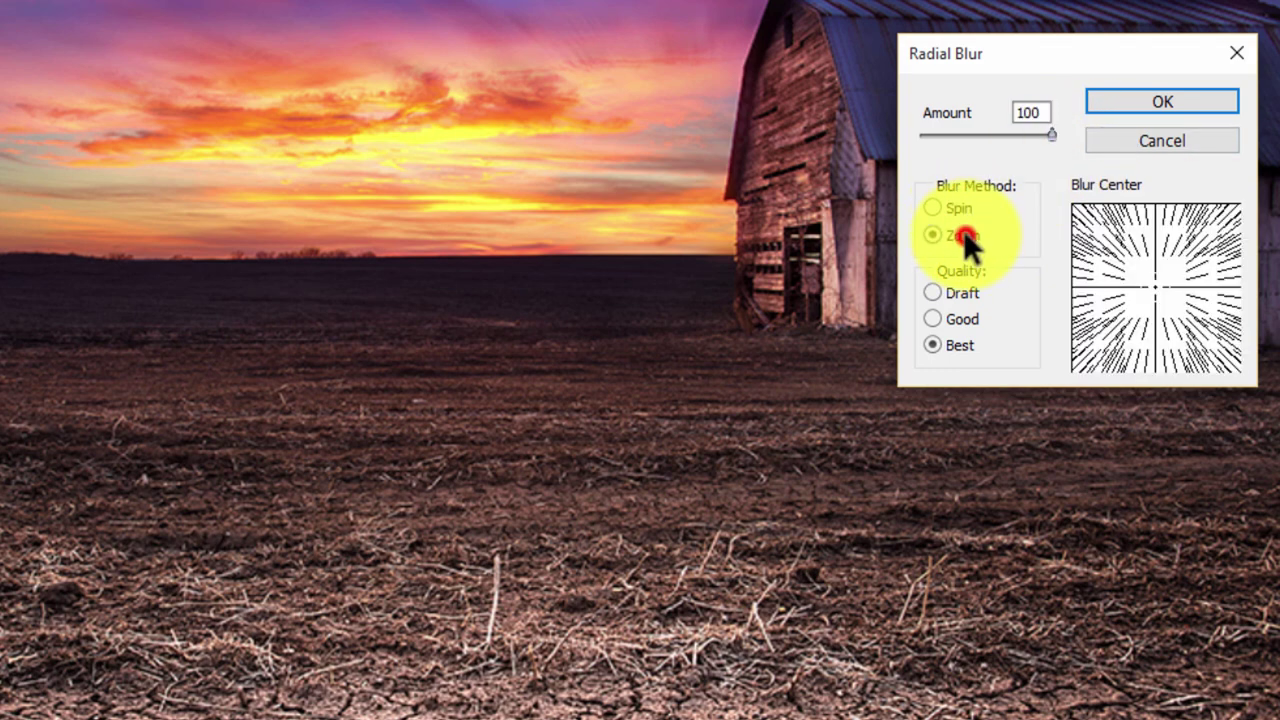
{"action": "left_click", "coordinate": [1124, 104]}
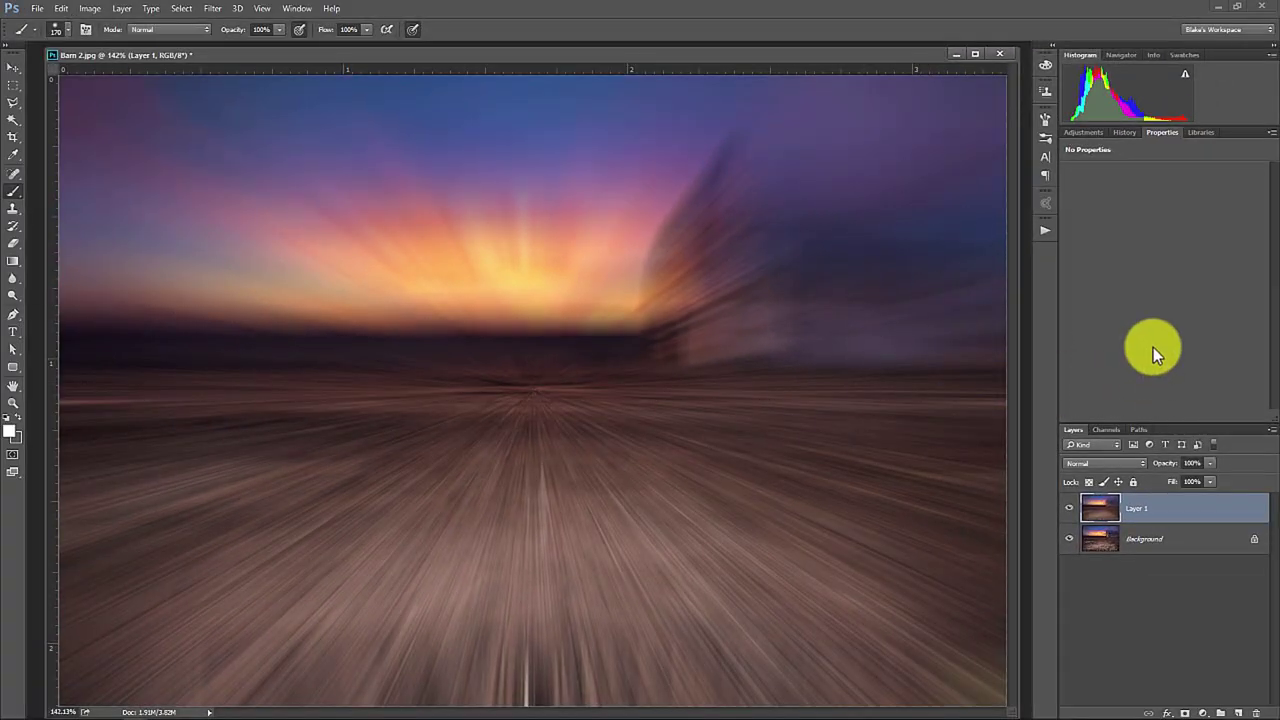
{"action": "key", "text": "ctrl+f"}
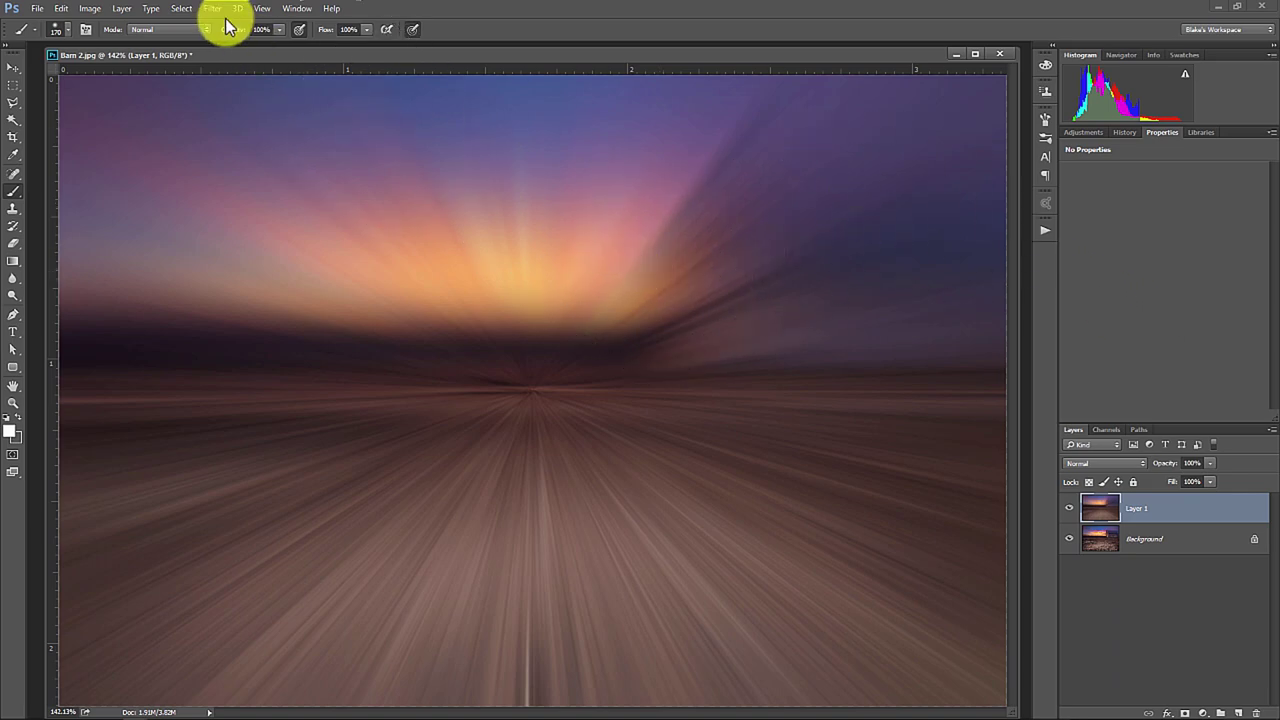
- Duplicate the blurred layer and apply a Twirl distortion to Layer 1
{"action": "key", "text": "ctrl+j"}
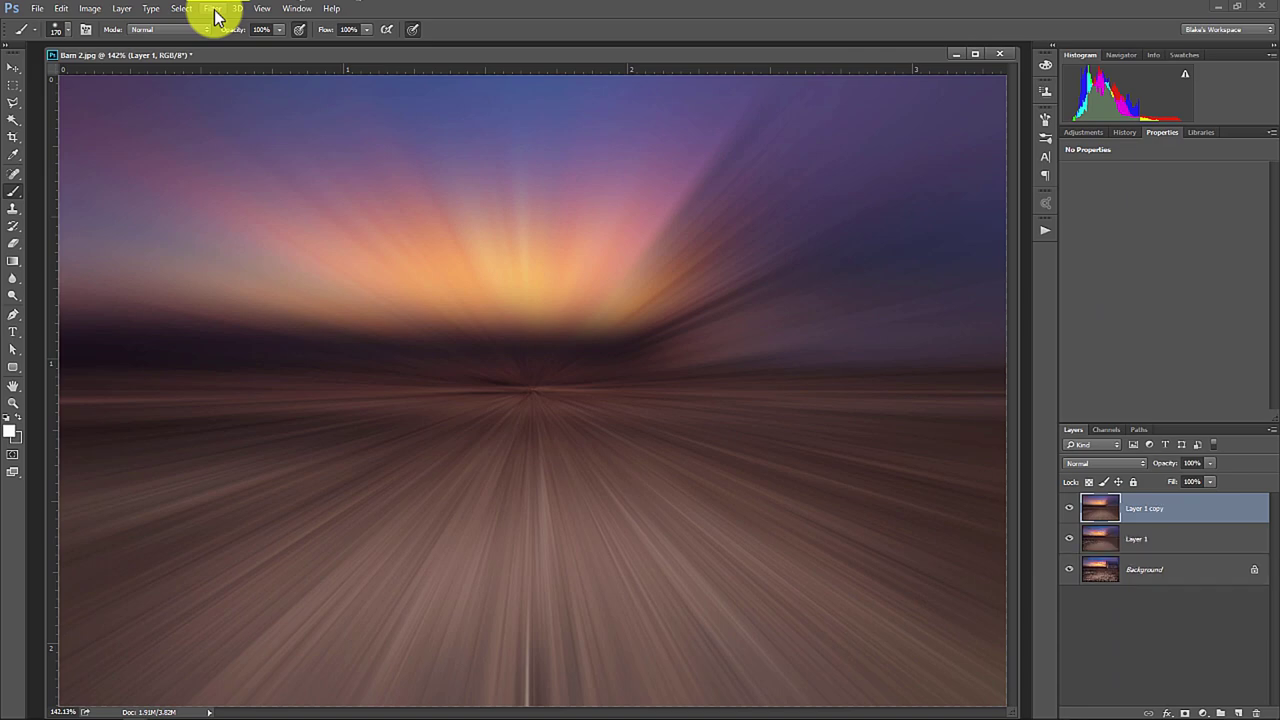
{"action": "left_click", "coordinate": [1192, 547]}
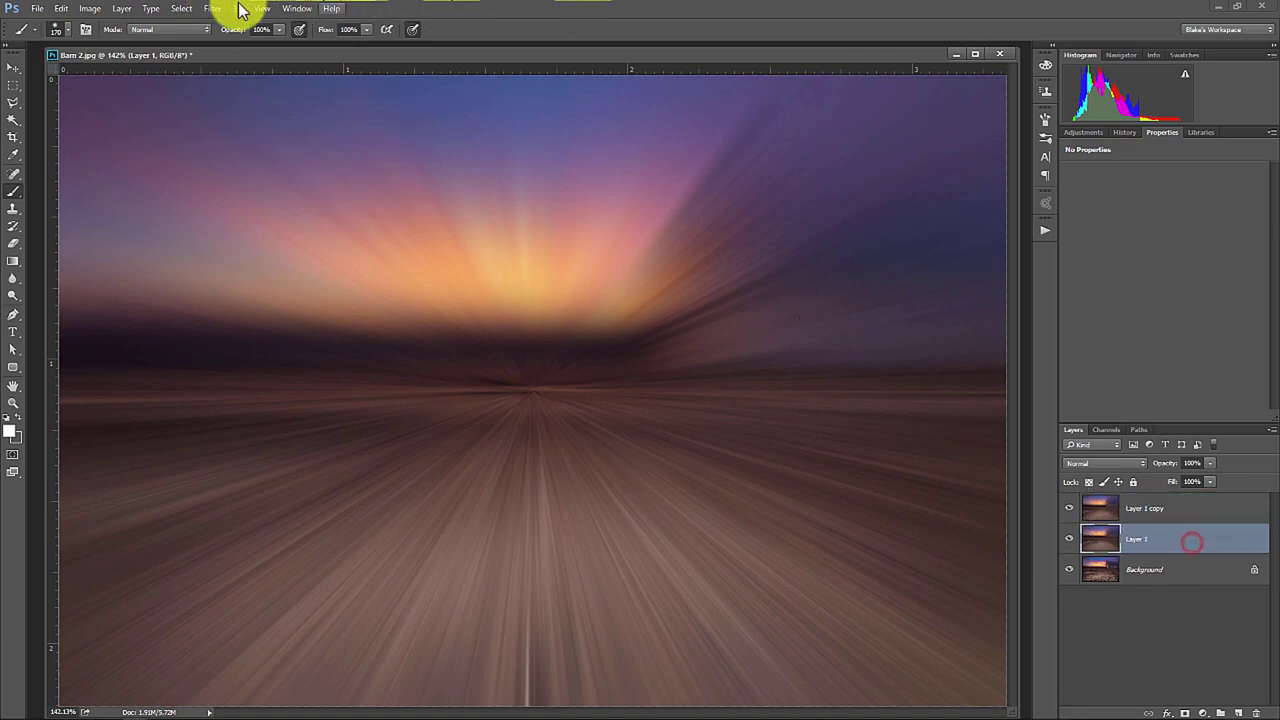
{"action": "left_click", "coordinate": [213, 8]}
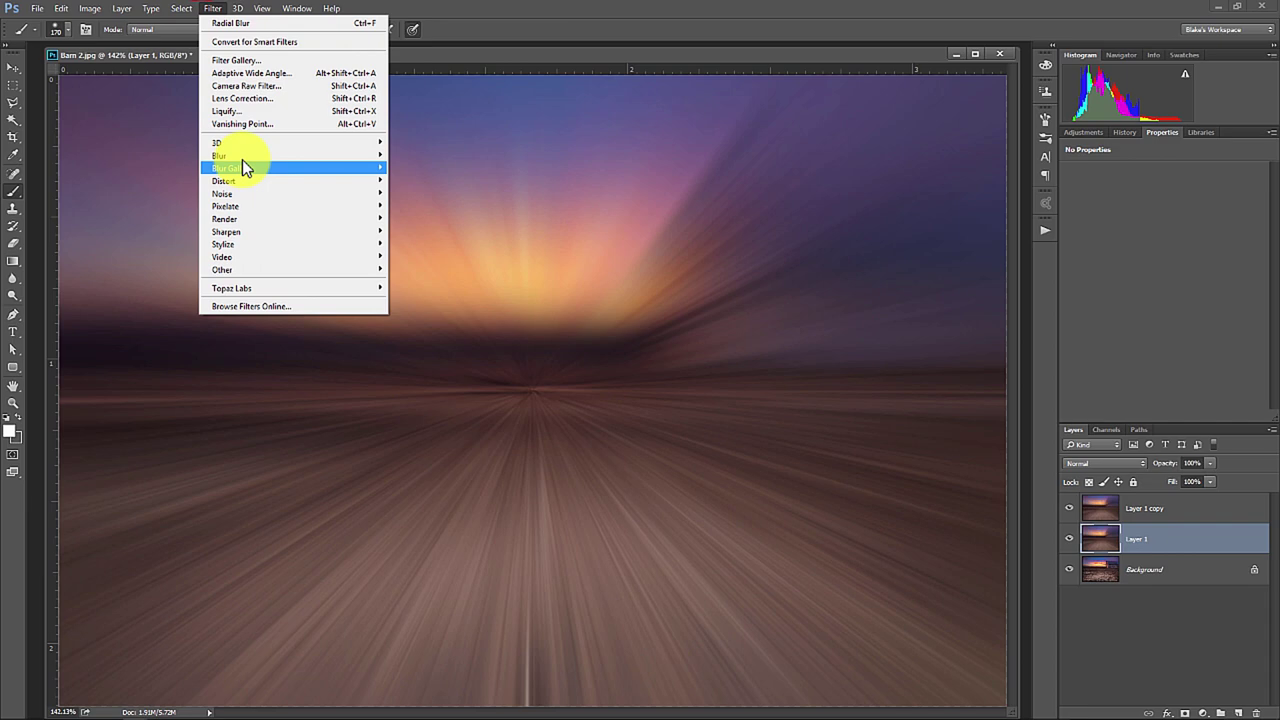
{"action": "left_click", "coordinate": [231, 183]}
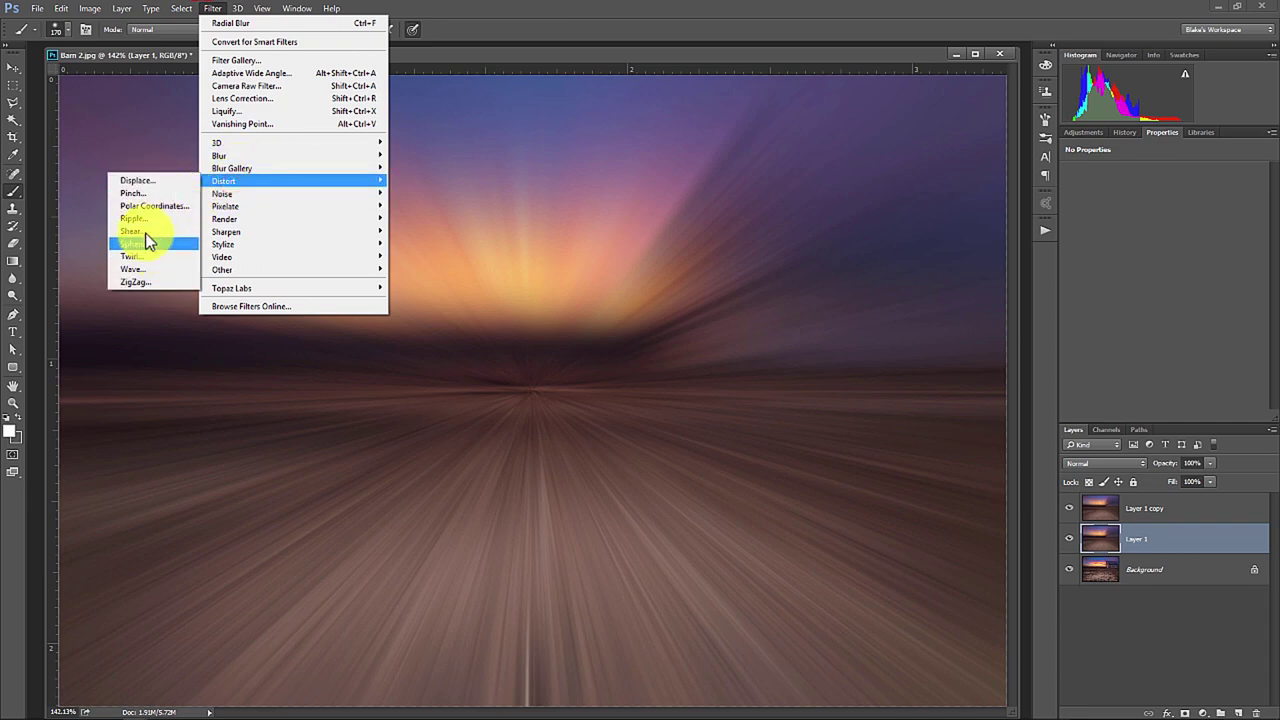
{"action": "left_click", "coordinate": [132, 256]}
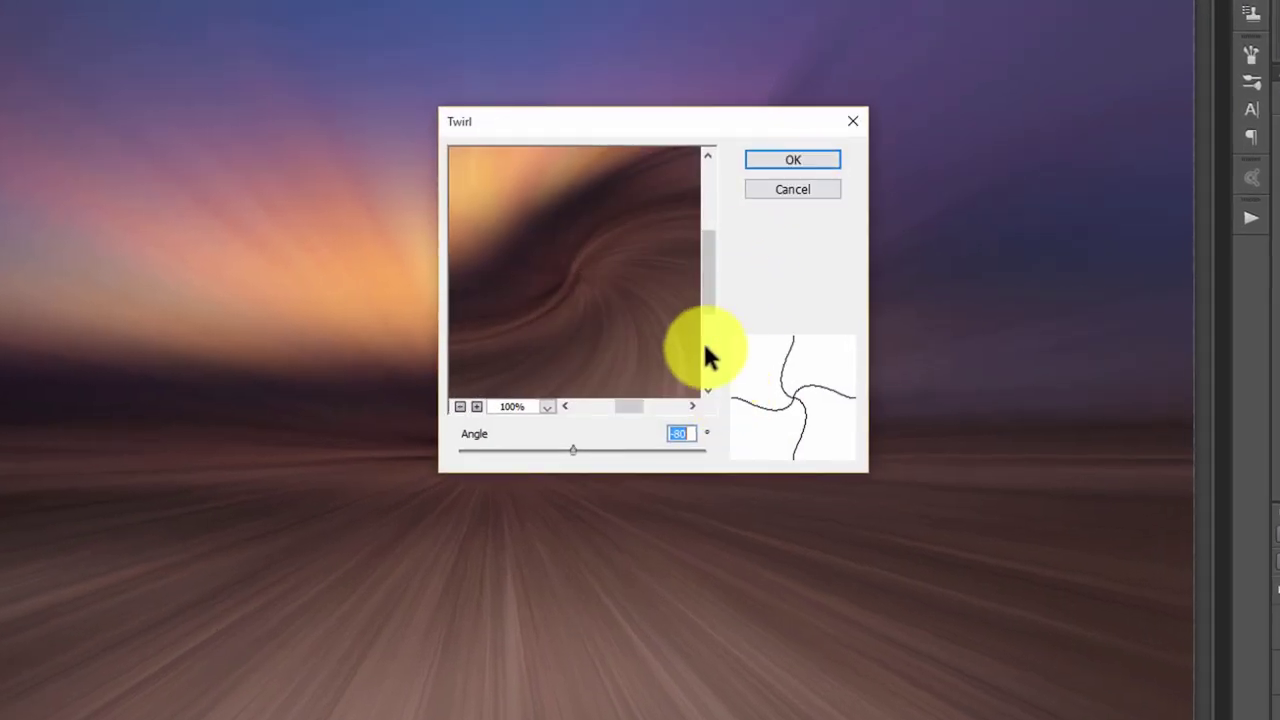
{"action": "left_click_drag", "start_coordinate": [691, 314], "coordinate": [694, 297]}
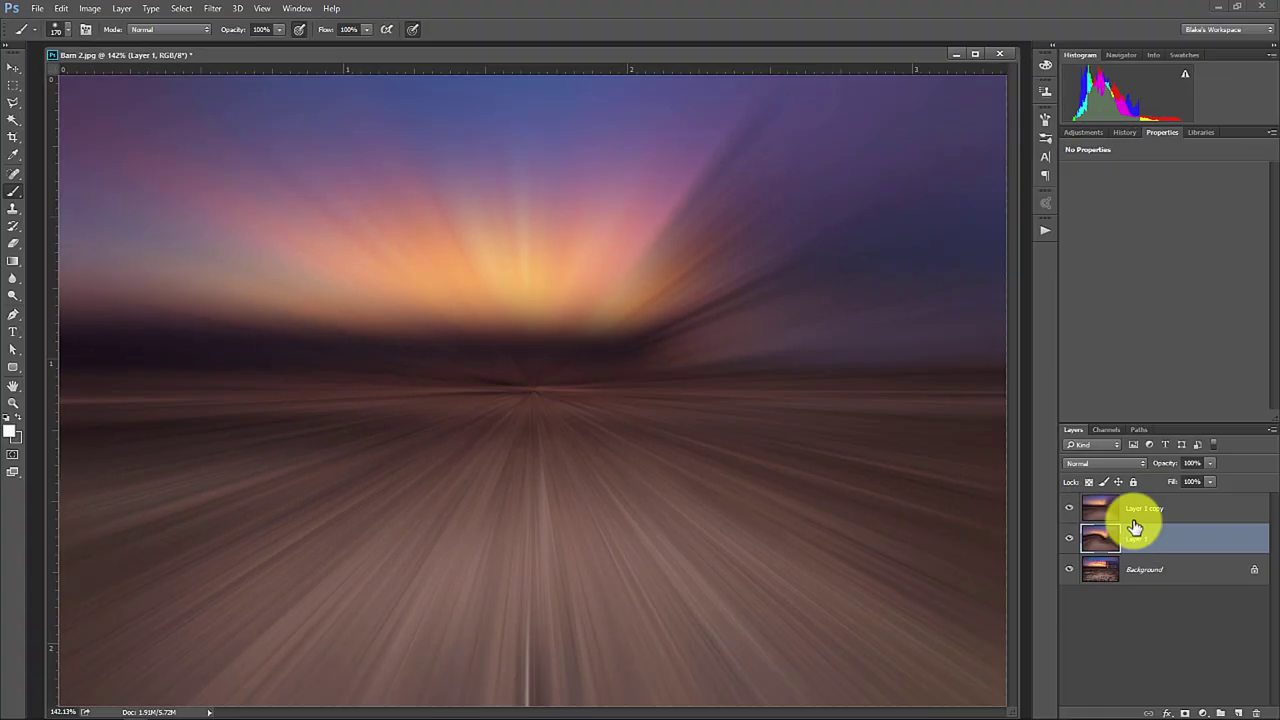
- Apply an opposite Twirl to Layer 1 copy
{"action": "left_click", "coordinate": [1140, 505]}
{"action": "left_click", "coordinate": [216, 9]}
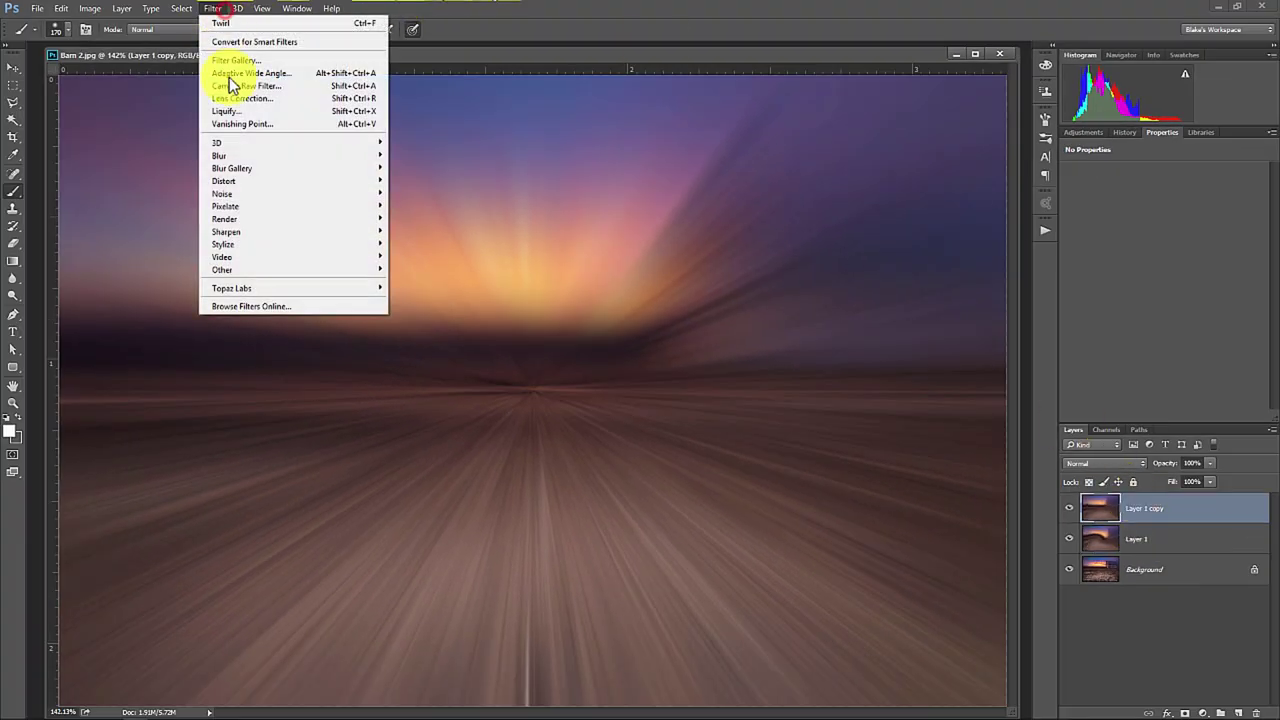
{"action": "mouse_move", "coordinate": [240, 187]}
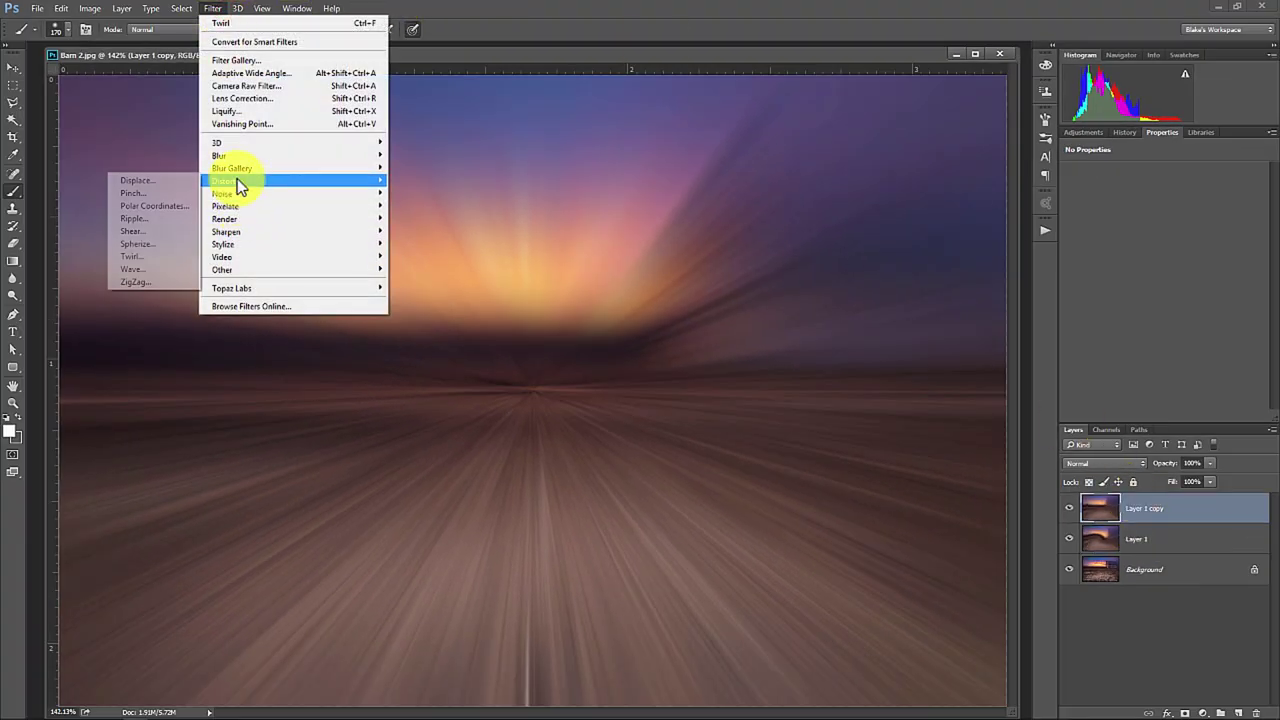
{"action": "left_click", "coordinate": [161, 256]}
{"action": "left_click", "coordinate": [618, 308]}
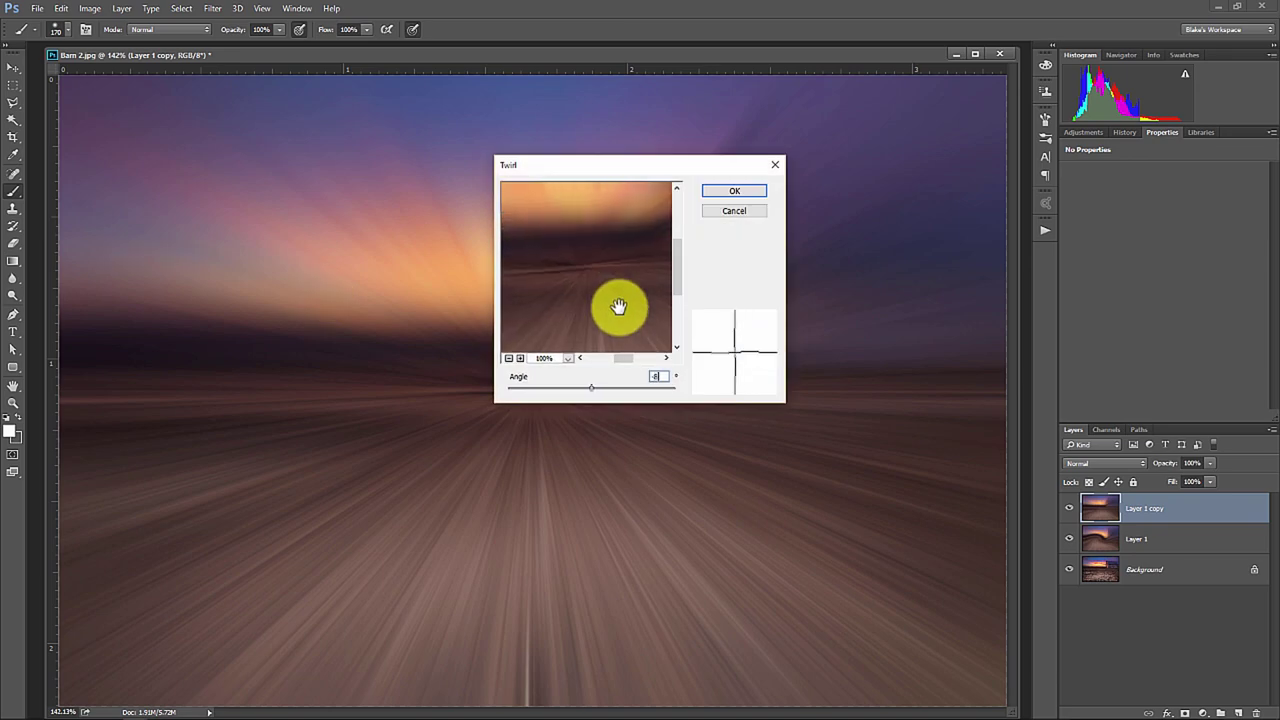
{"action": "key", "text": "Return"}
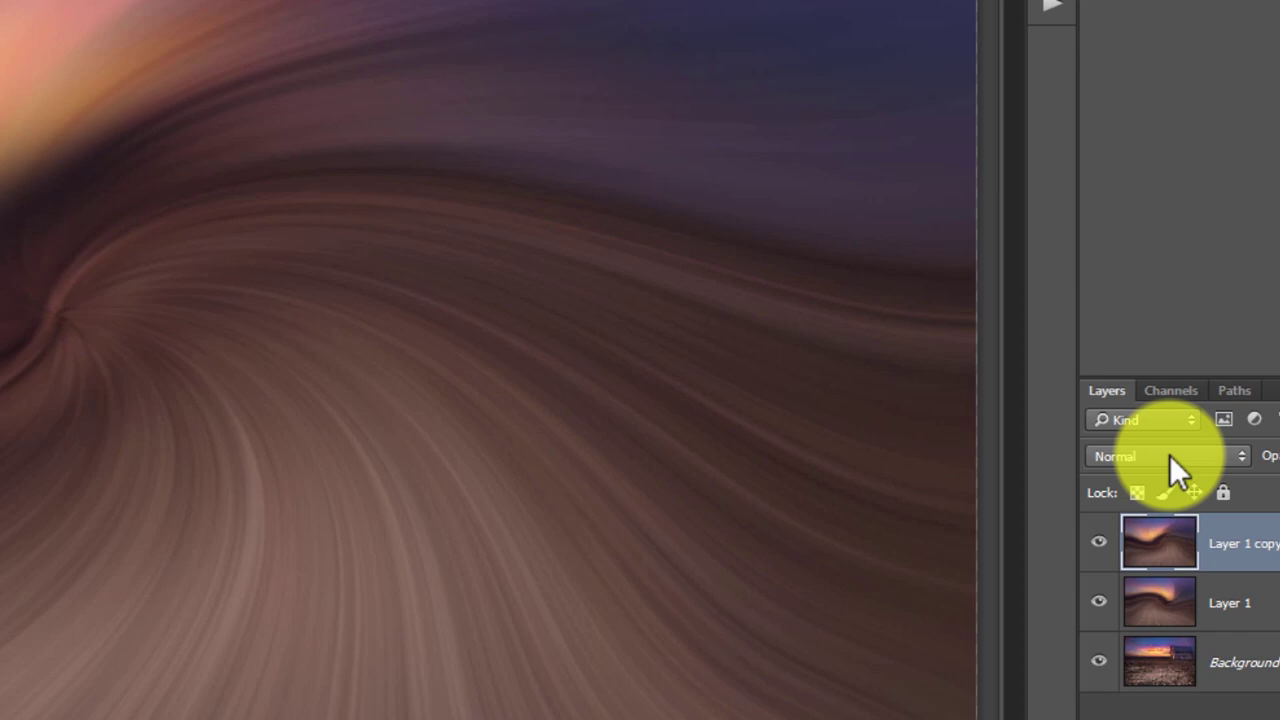
- Set Layer 1 copy to the Lighten blend mode and toggle both twirl layers to compare
{"action": "left_click", "coordinate": [1169, 457]}
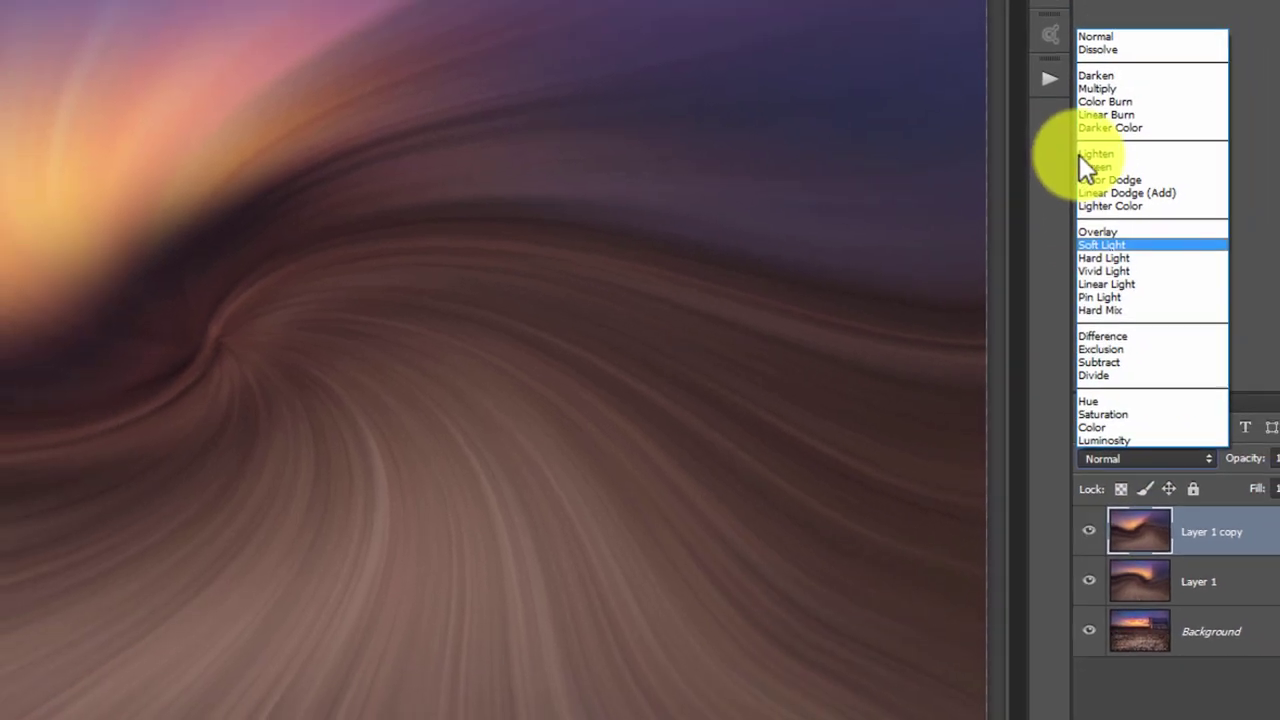
{"action": "left_click", "coordinate": [1082, 155]}
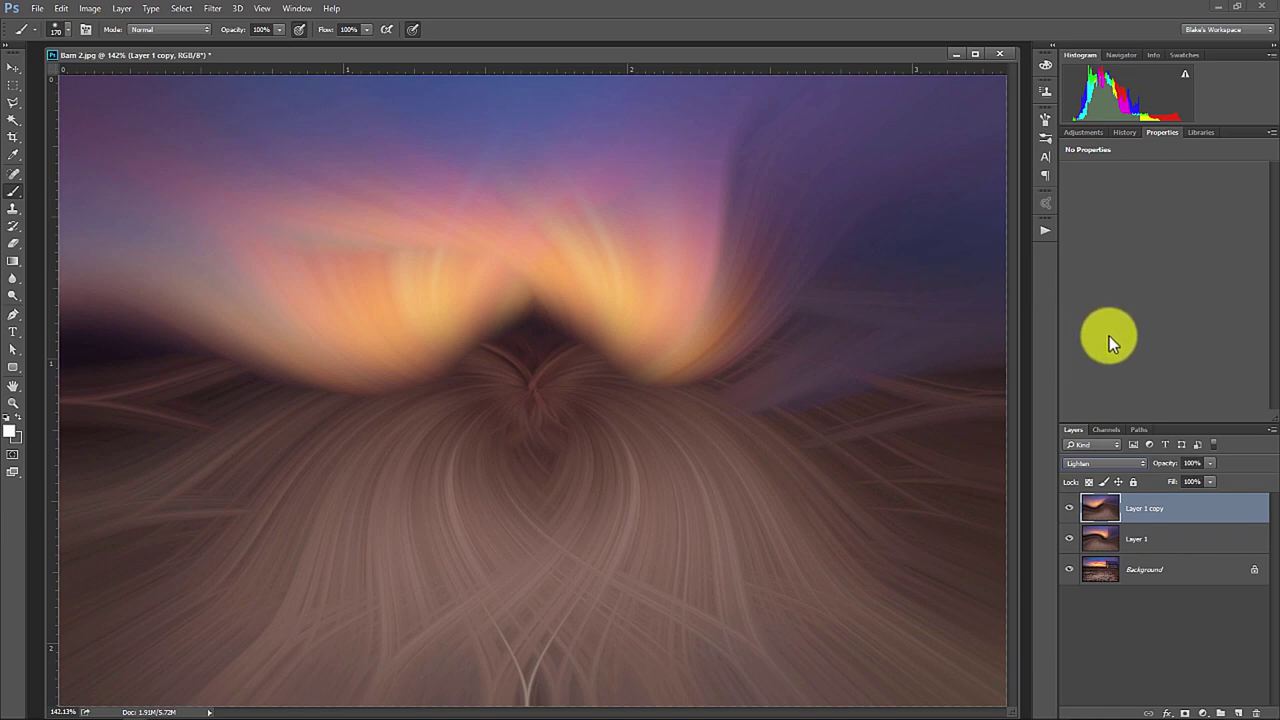
{"action": "left_click", "coordinate": [1069, 509]}
{"action": "left_click", "coordinate": [1069, 539]}
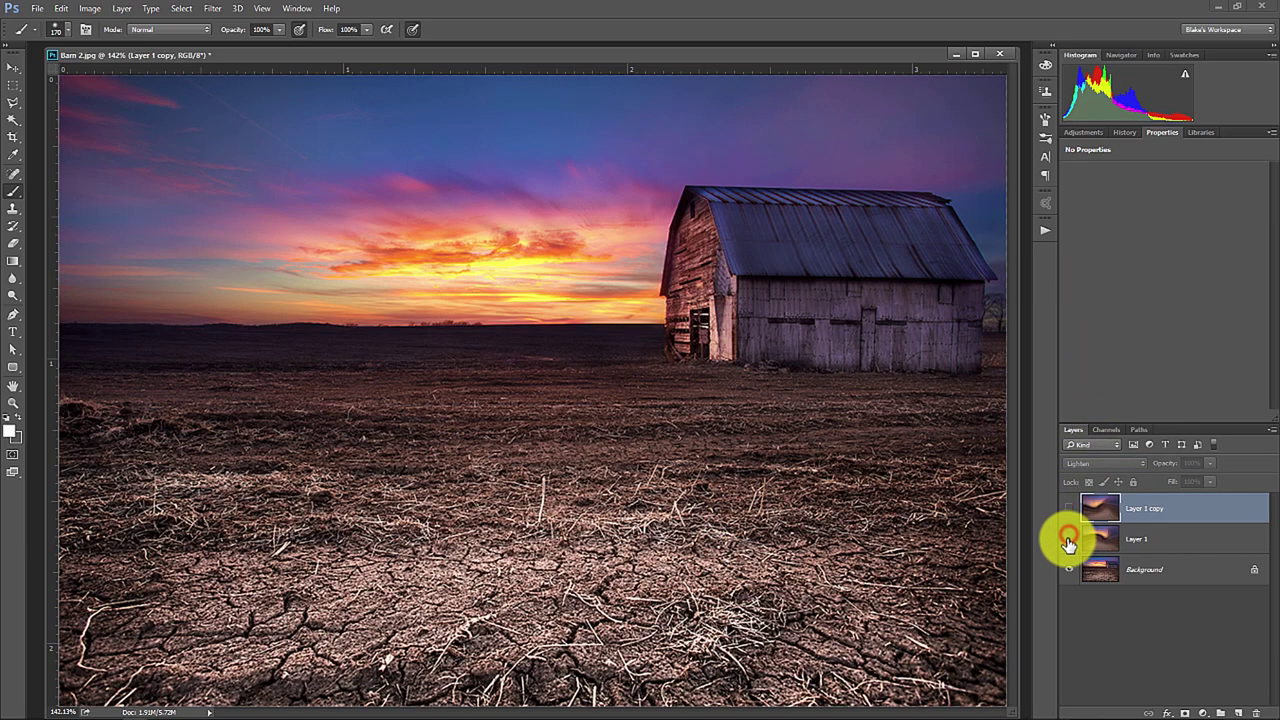
{"action": "left_click_drag", "start_coordinate": [1066, 536], "coordinate": [1069, 512]}
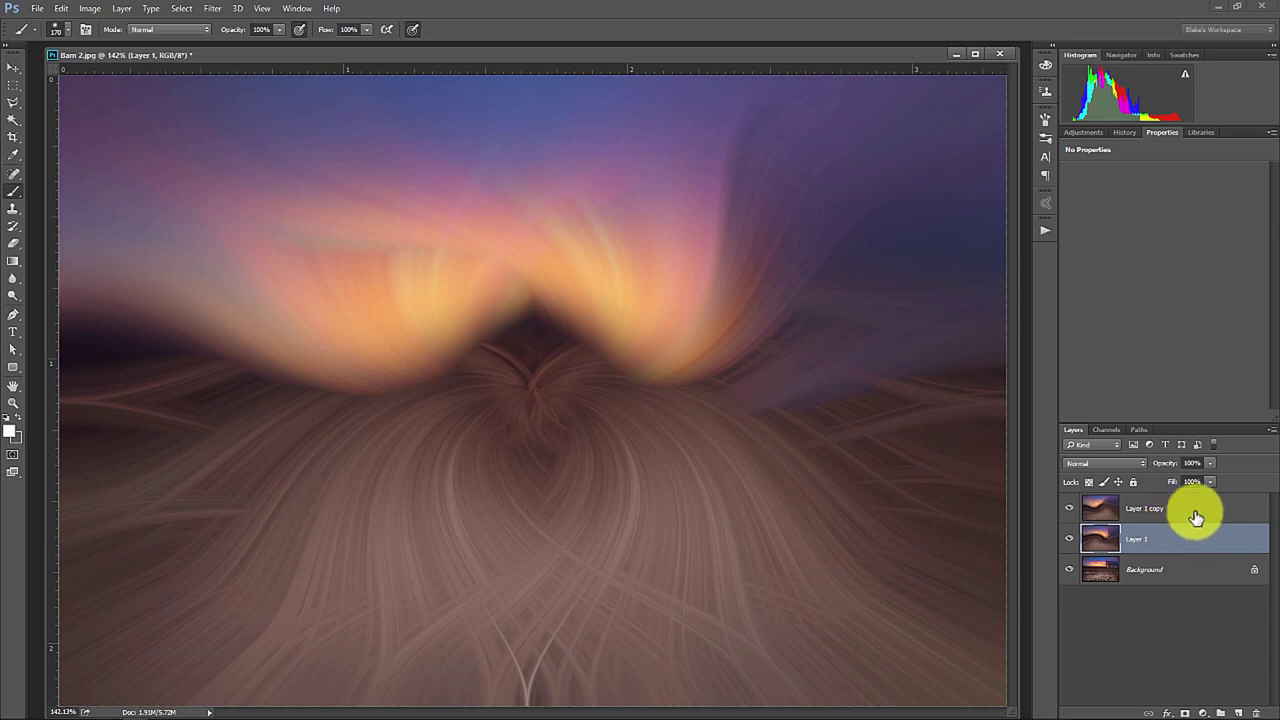
- Flip Layer 1 horizontally and vertically with Free Transform
{"action": "left_click", "coordinate": [1170, 542]}
{"action": "key", "text": "ctrl+t"}
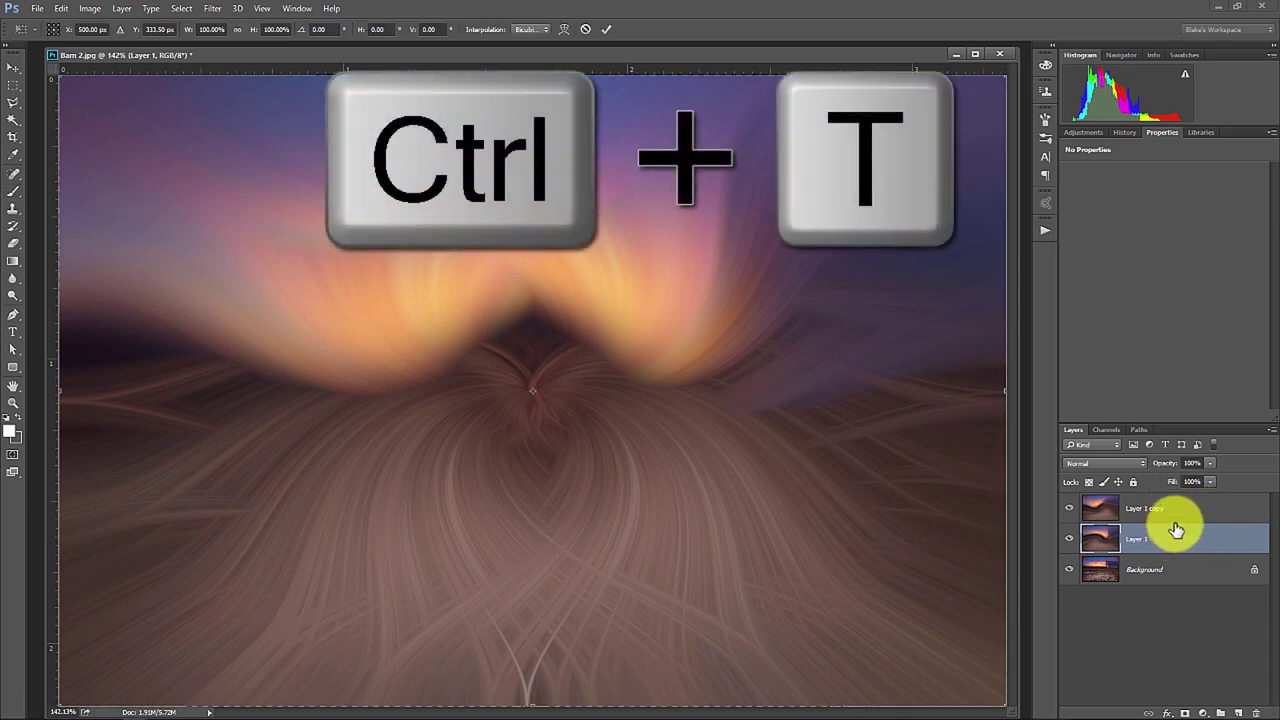
{"action": "right_click", "coordinate": [733, 362]}
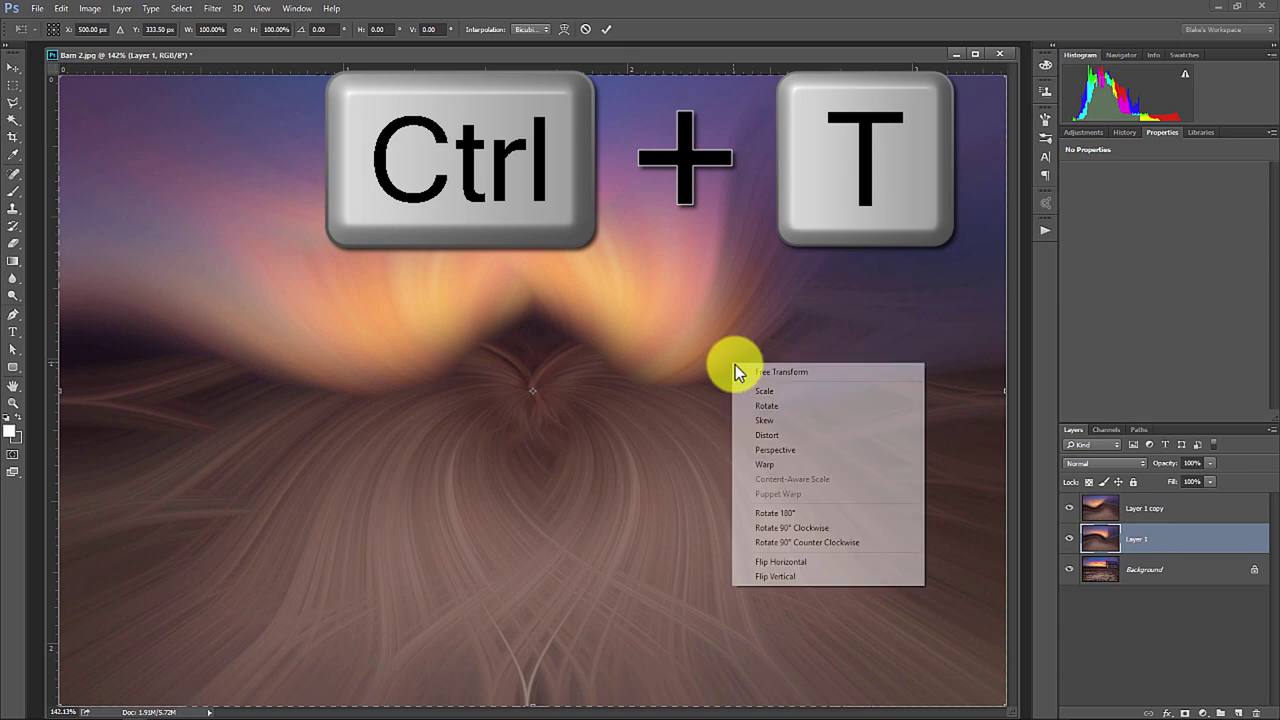
{"action": "left_click", "coordinate": [768, 561]}
{"action": "right_click", "coordinate": [683, 392]}
{"action": "left_click", "coordinate": [736, 611]}
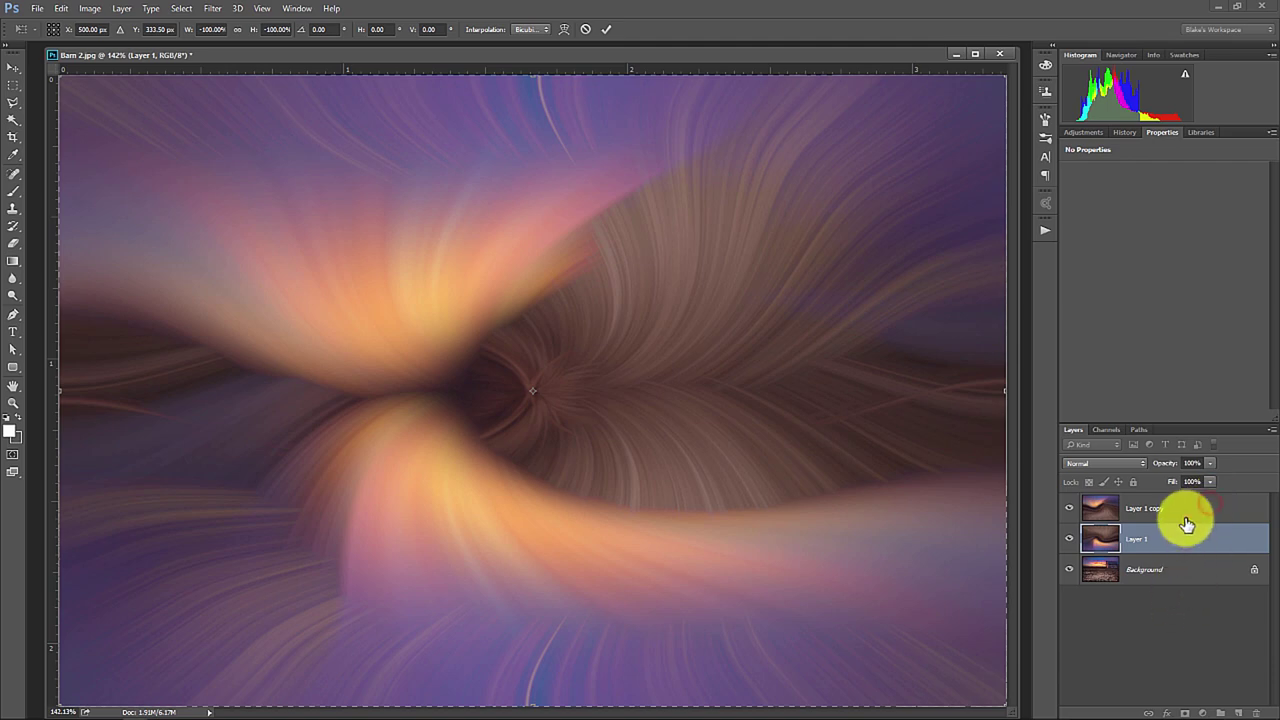
{"action": "mouse_move", "coordinate": [1182, 521]}
{"action": "left_mouse_down"}
{"action": "mouse_move", "coordinate": [1183, 540]}
{"action": "mouse_move", "coordinate": [1175, 517]}
{"action": "left_mouse_up"}
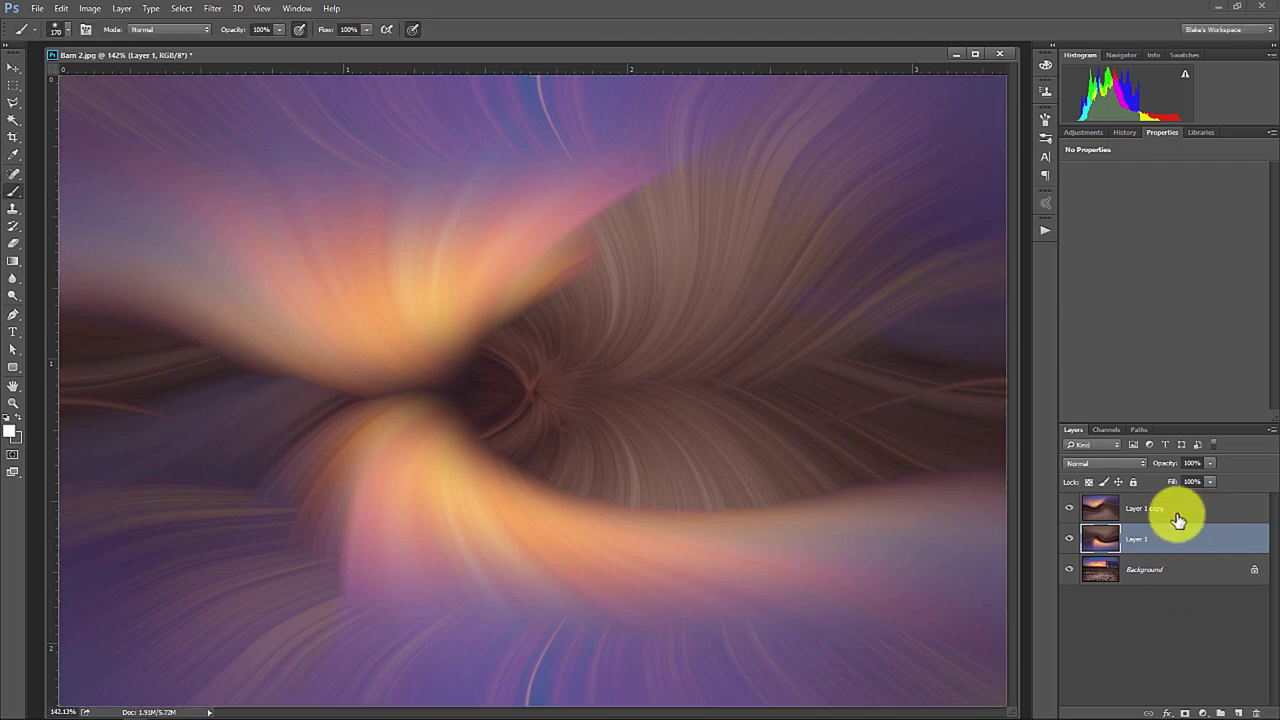
- Add a Curves adjustment above Layer 1 copy, pulling black and white points inward (input 235 → 255)
{"action": "left_click", "coordinate": [1175, 512]}
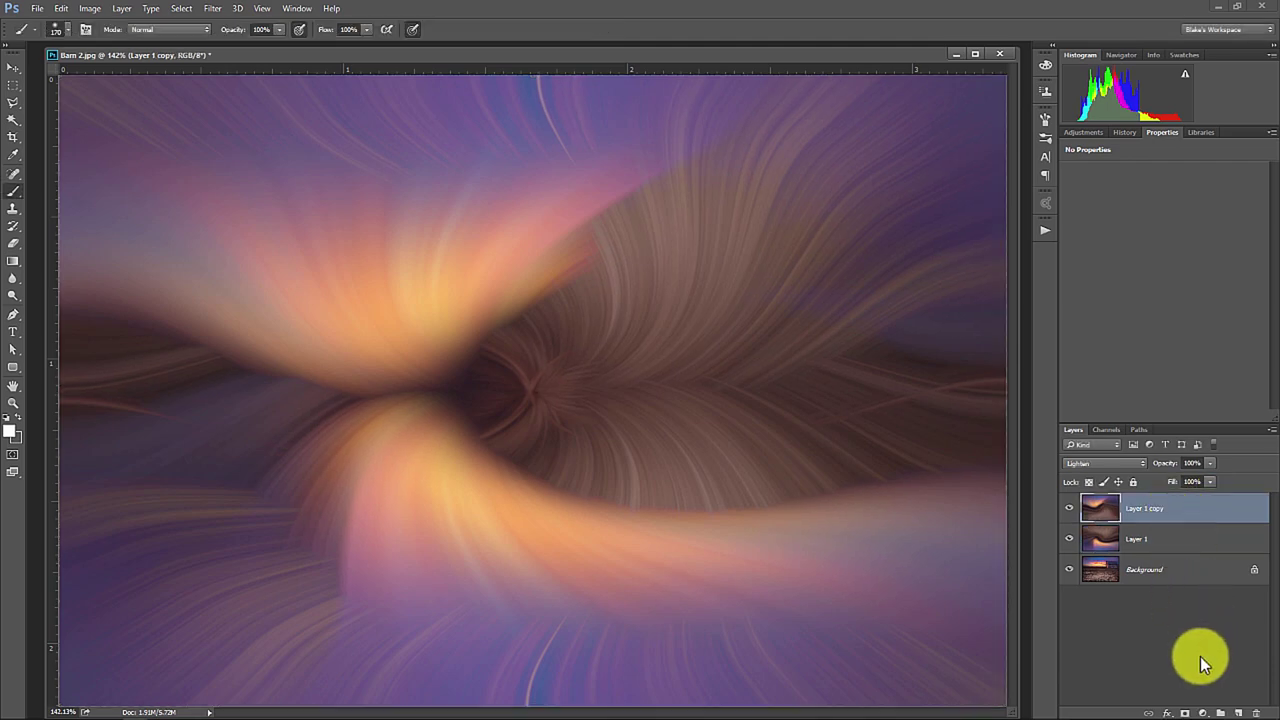
{"action": "left_click", "coordinate": [1202, 712]}
{"action": "left_click", "coordinate": [1184, 500]}
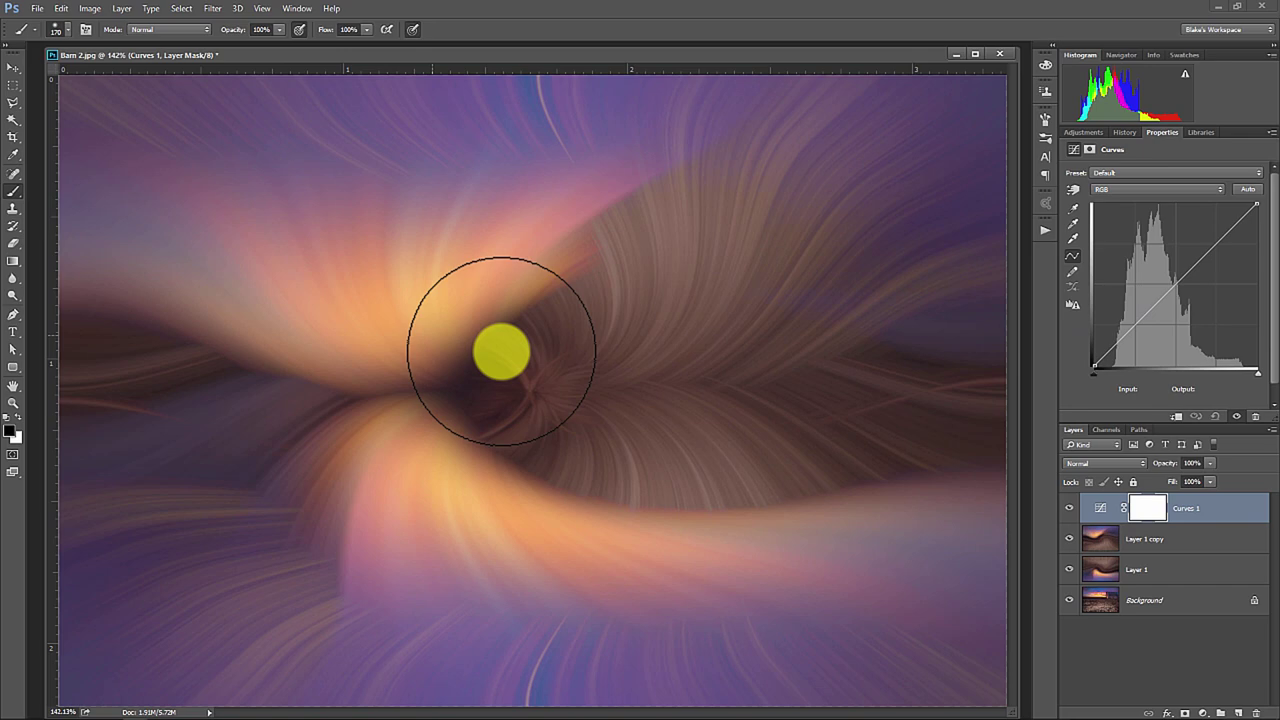
{"action": "left_click_drag", "start_coordinate": [1093, 374], "coordinate": [1111, 371]}
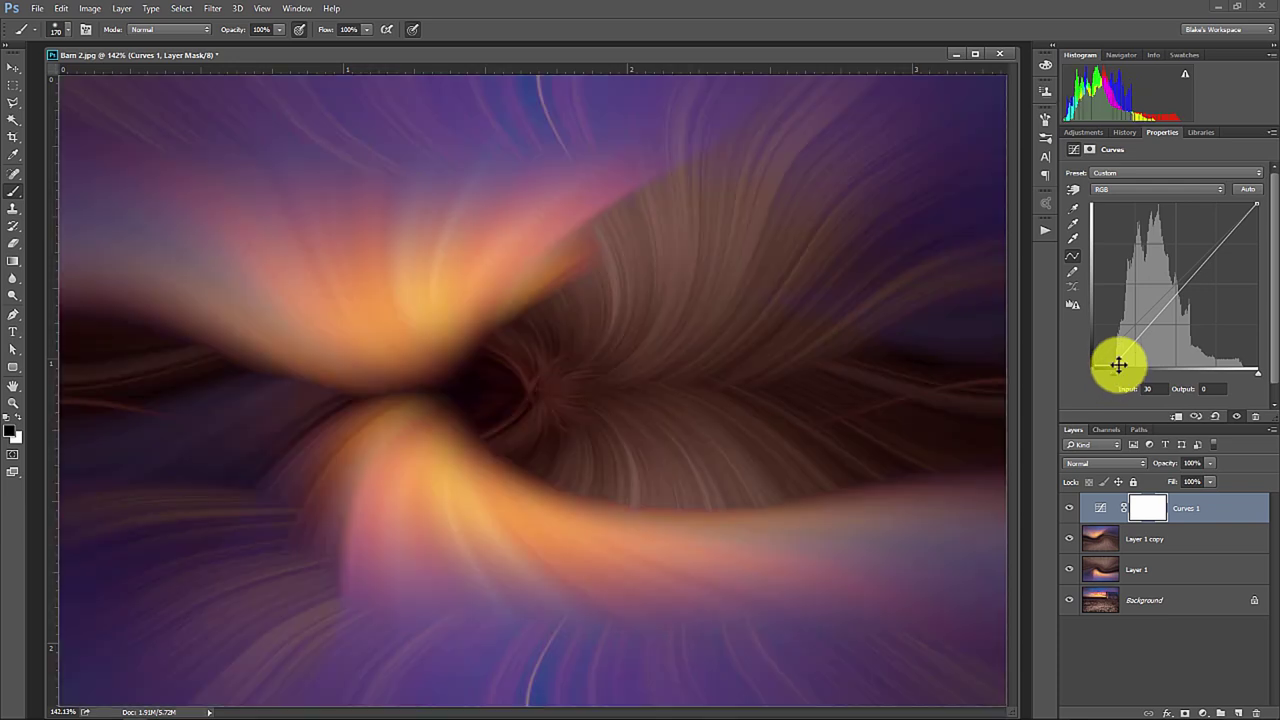
{"action": "mouse_move", "coordinate": [1256, 372]}
{"action": "left_mouse_down"}
{"action": "mouse_move", "coordinate": [1236, 382]}
{"action": "mouse_move", "coordinate": [1246, 372]}
{"action": "left_mouse_up"}
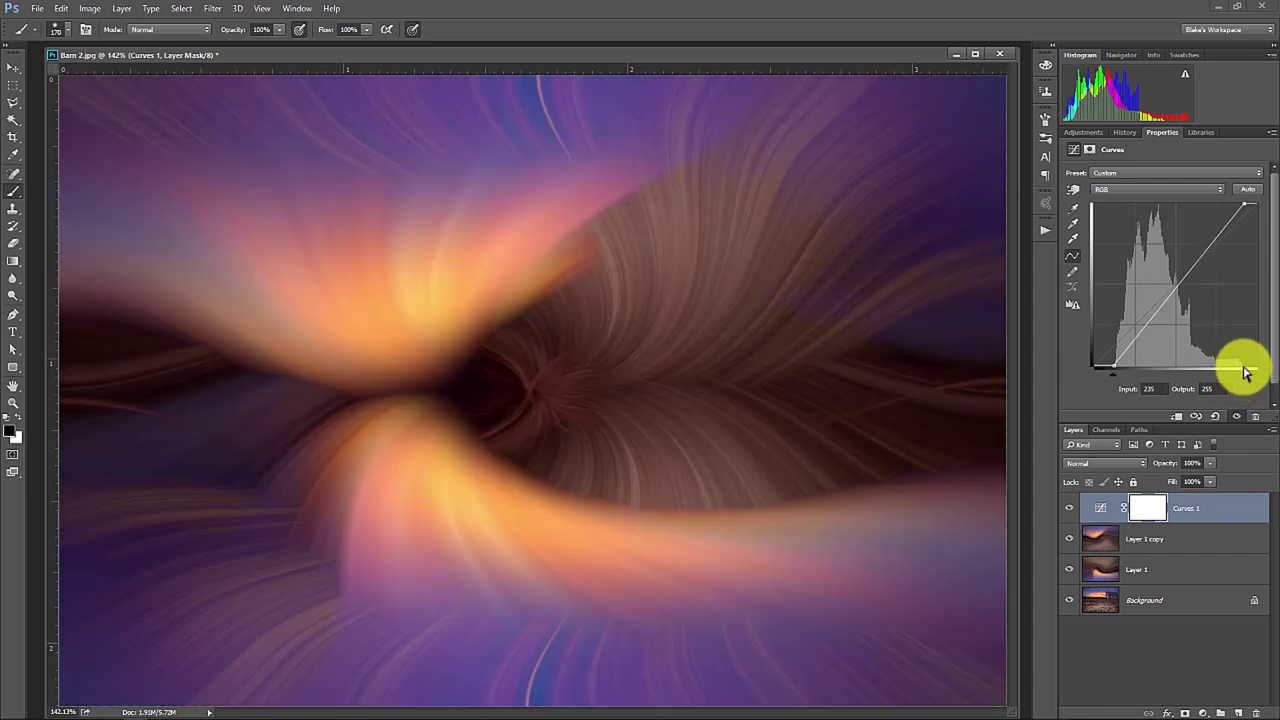
{"action": "left_click", "coordinate": [1069, 508]}
{"action": "left_click", "coordinate": [1069, 508]}
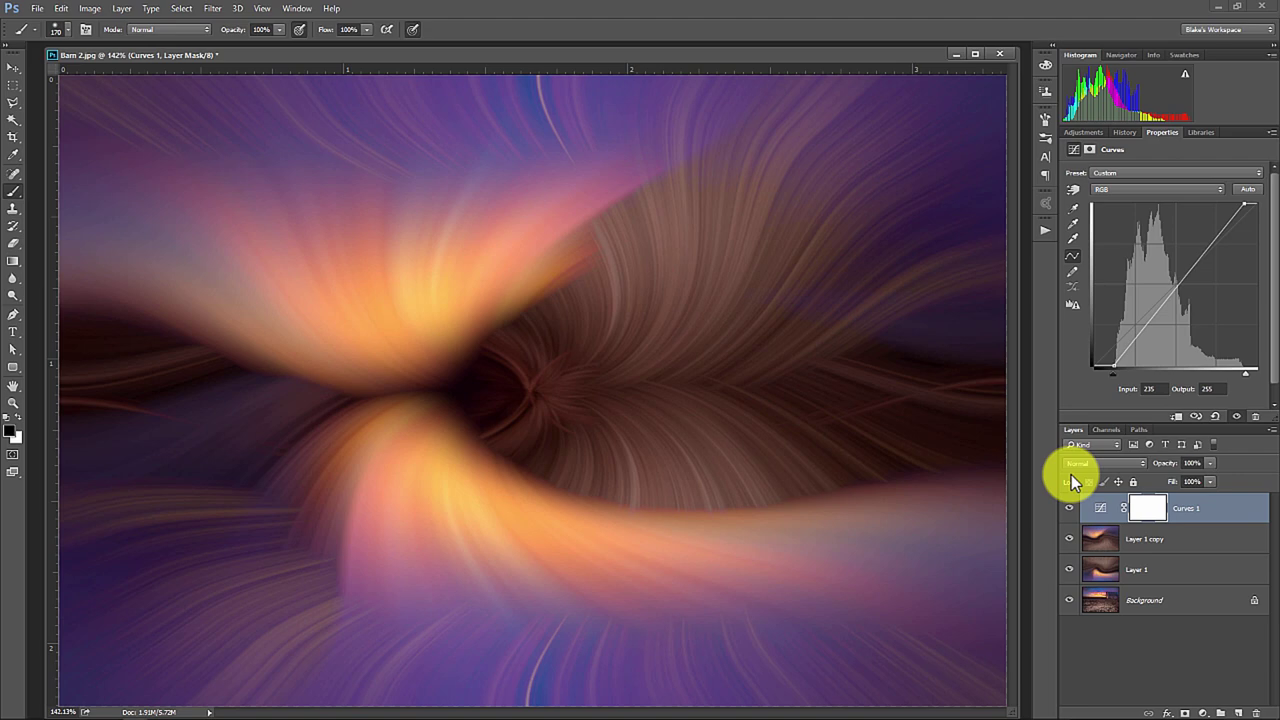
- Group Curves 1, Layer 1 copy and Layer 1 with Ctrl+G, then toggle Group 1 to compare
{"action": "left_click", "coordinate": [1163, 570], "text": "shift"}
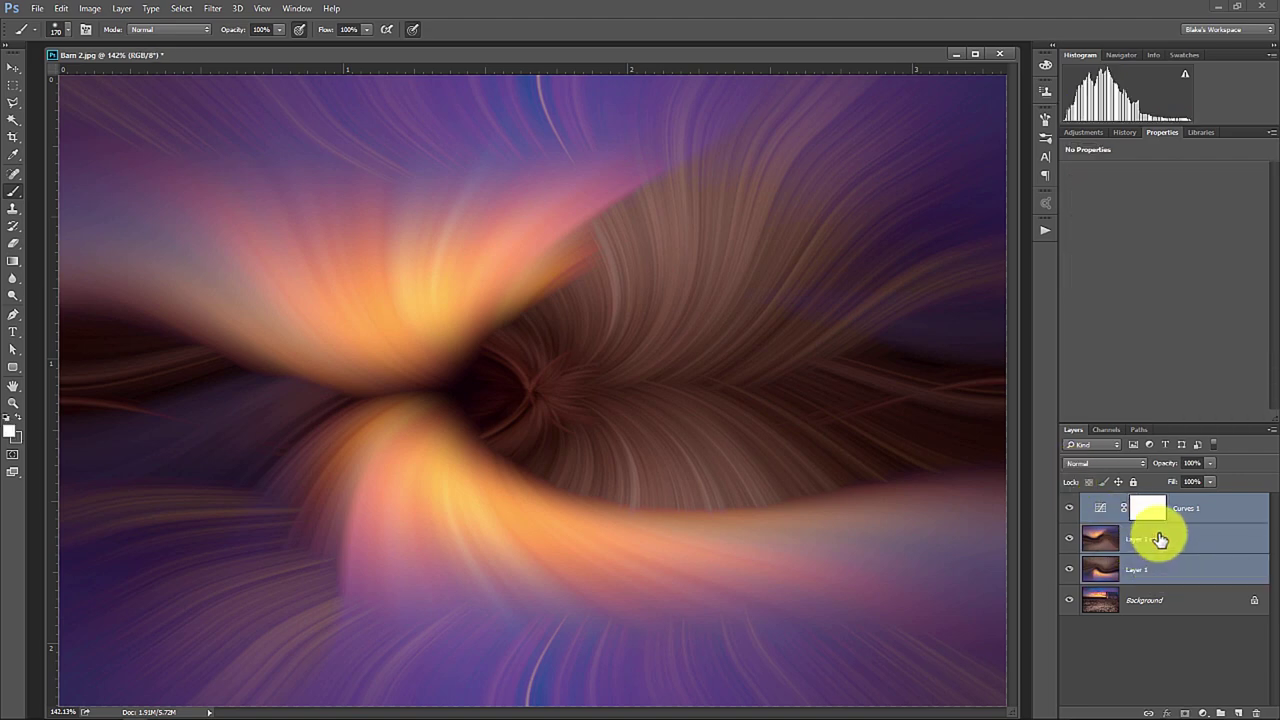
{"action": "key", "text": "ctrl+g"}
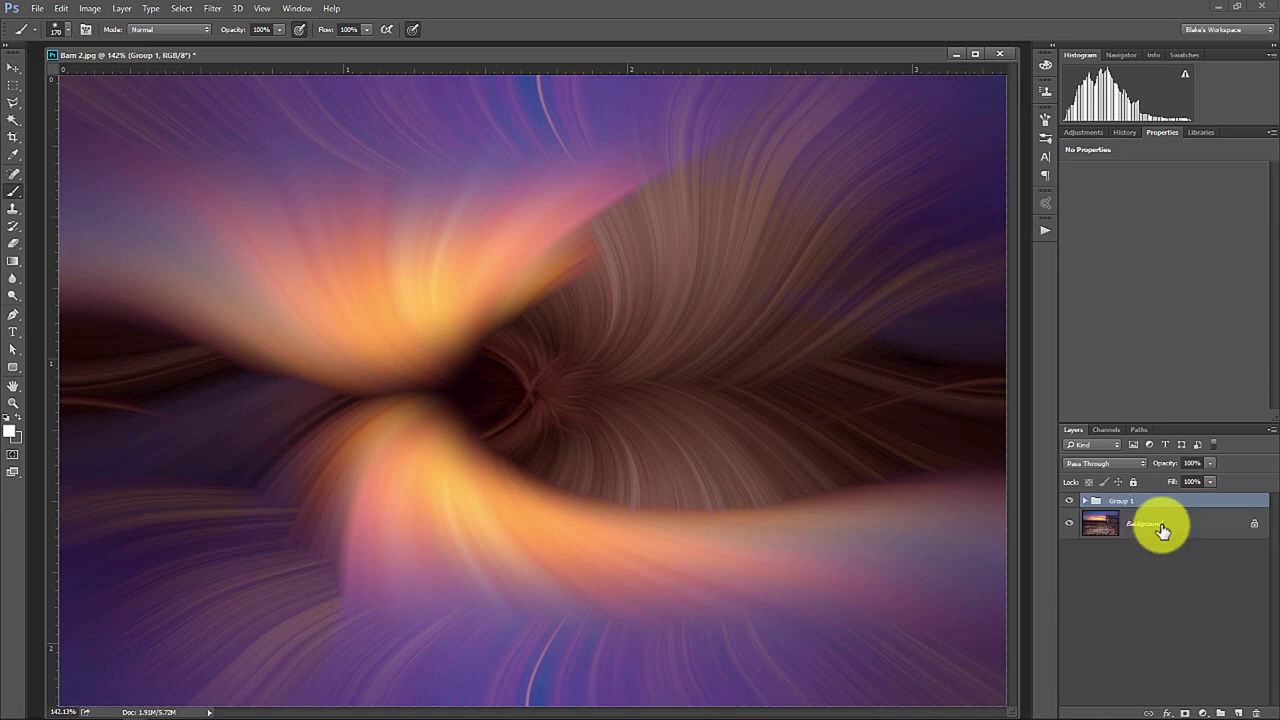
{"action": "left_click", "coordinate": [1069, 501]}
{"action": "left_click", "coordinate": [1070, 502]}
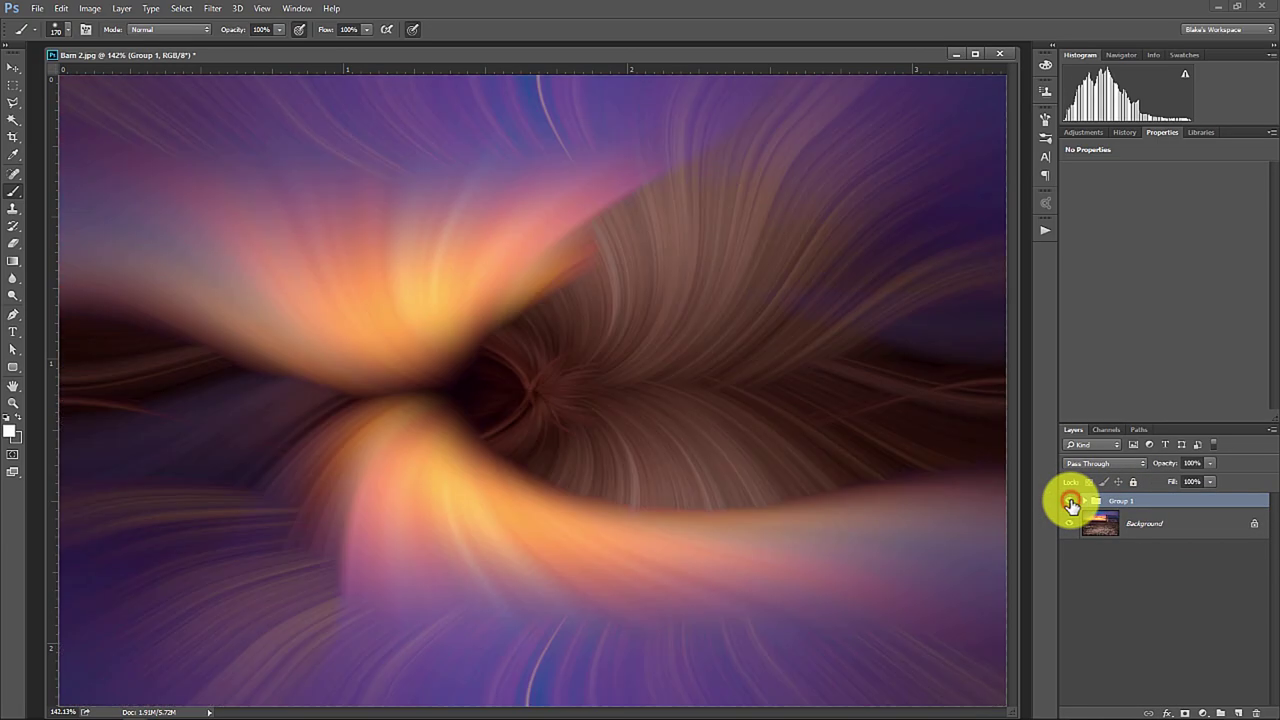
{"action": "left_click", "coordinate": [1070, 502]}
{"action": "left_click", "coordinate": [1071, 503]}
{"action": "left_click", "coordinate": [1070, 502]}
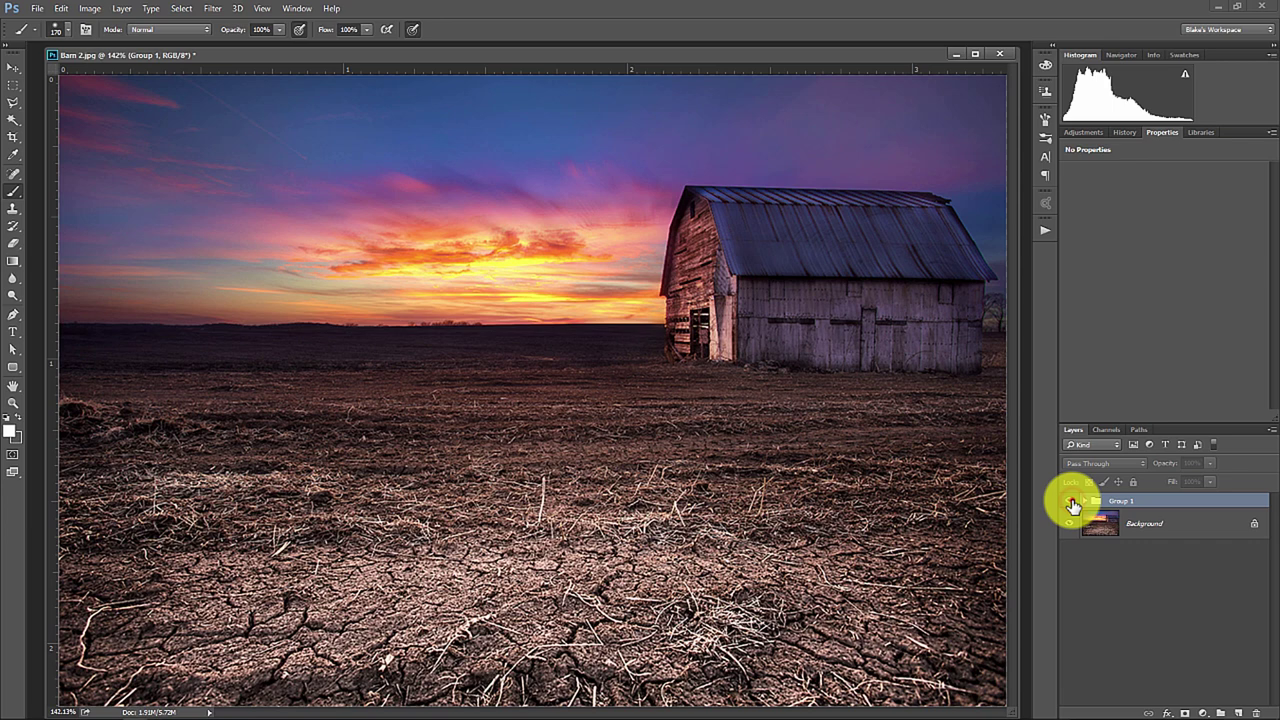
{"action": "left_click", "coordinate": [1070, 502]}
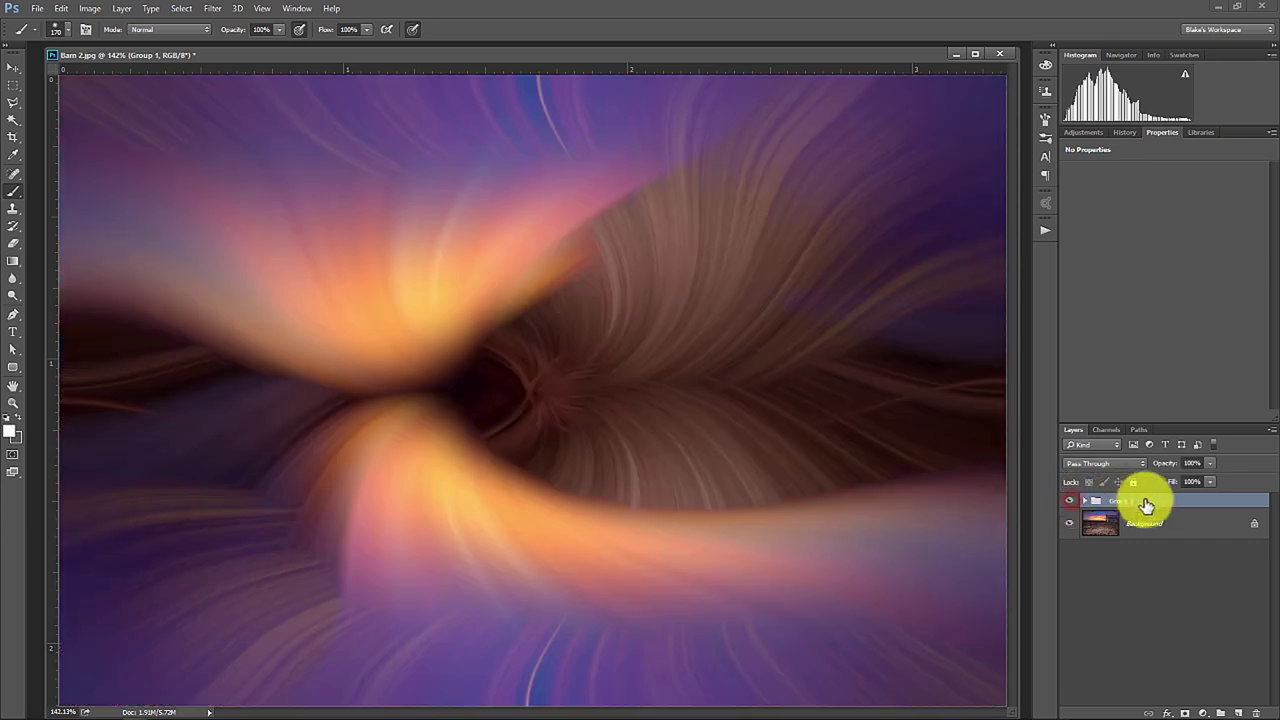
- Split Group 1's This Layer black Blend If slider to 0/127 so its dark tones drop out
{"action": "left_click", "coordinate": [1202, 505]}
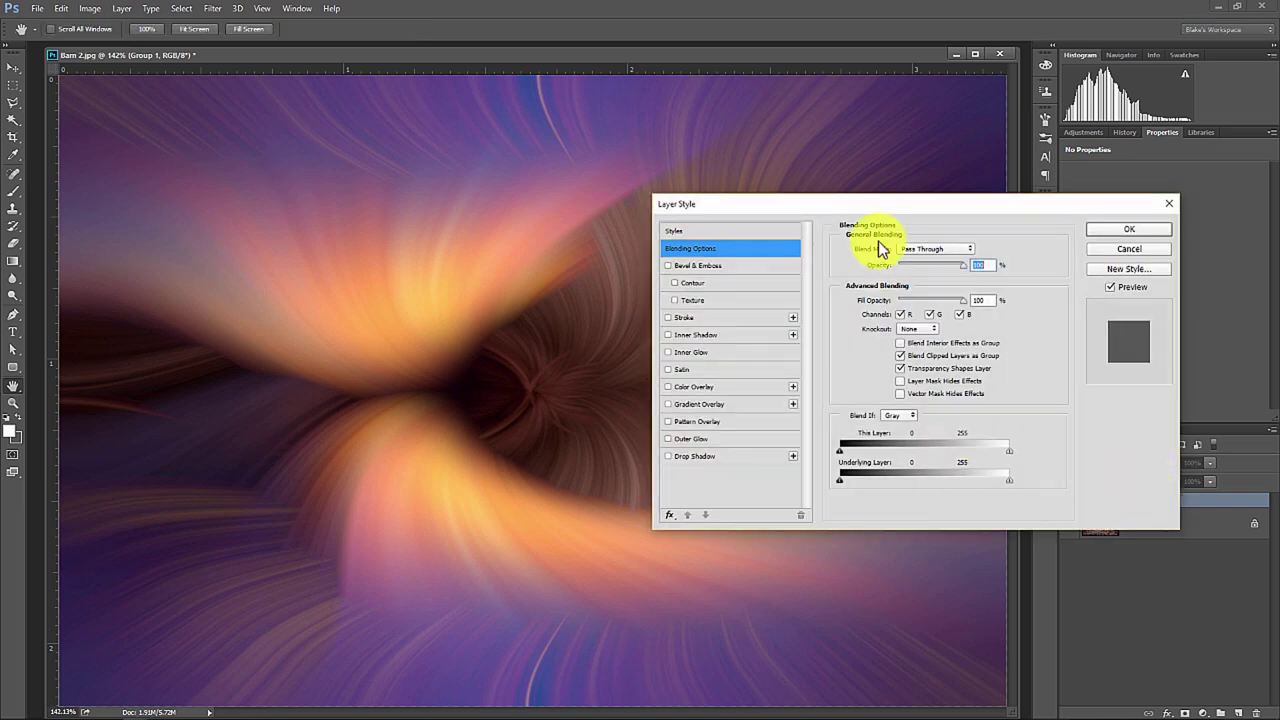
{"action": "left_click_drag", "start_coordinate": [866, 215], "coordinate": [877, 123]}
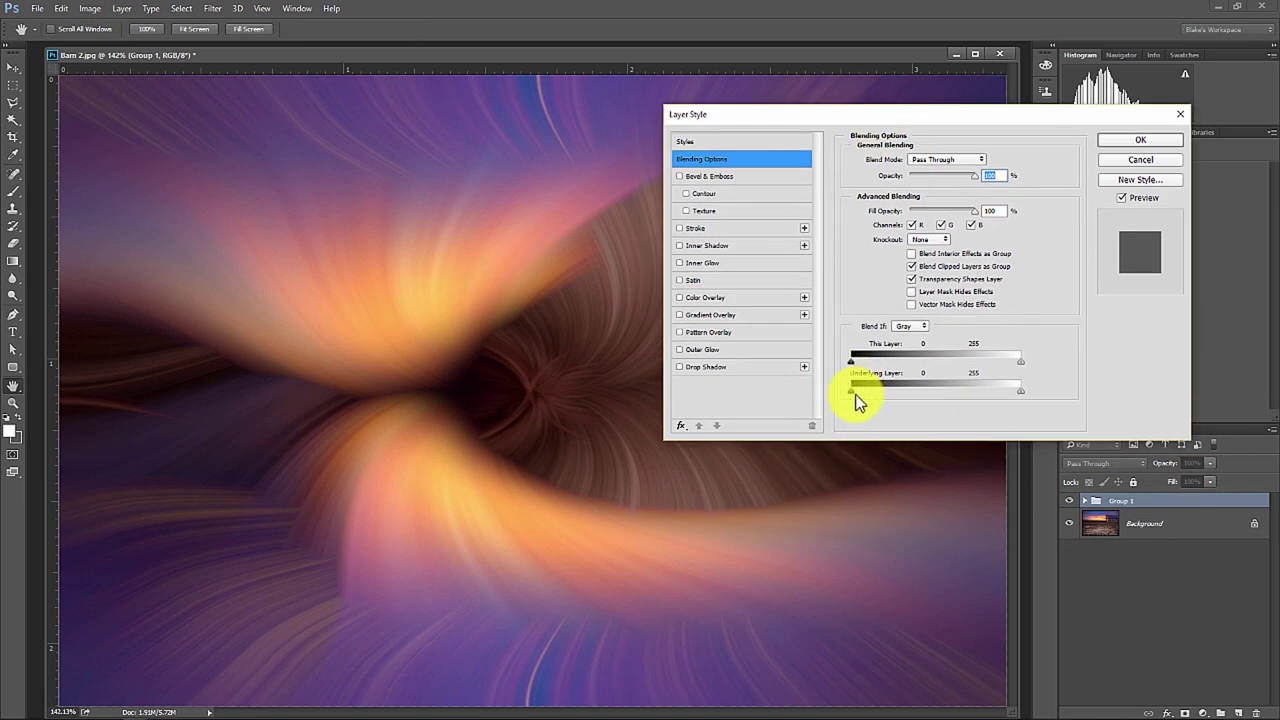
{"action": "key", "text": "alt"}
{"action": "mouse_move", "coordinate": [854, 394]}
{"action": "left_mouse_down"}
{"action": "mouse_move", "coordinate": [894, 391]}
{"action": "mouse_move", "coordinate": [831, 394]}
{"action": "mouse_move", "coordinate": [877, 391]}
{"action": "left_mouse_up"}
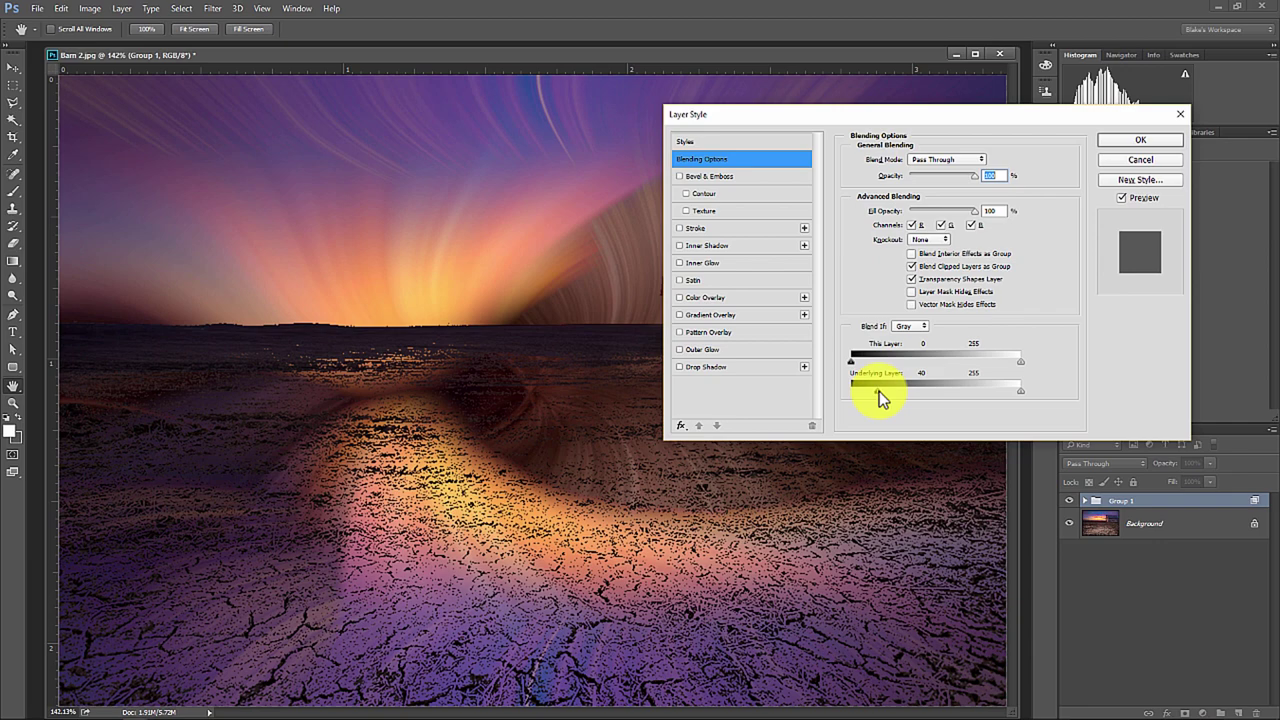
{"action": "left_click_drag", "start_coordinate": [879, 391], "coordinate": [937, 389]}
{"action": "key", "text": "alt"}
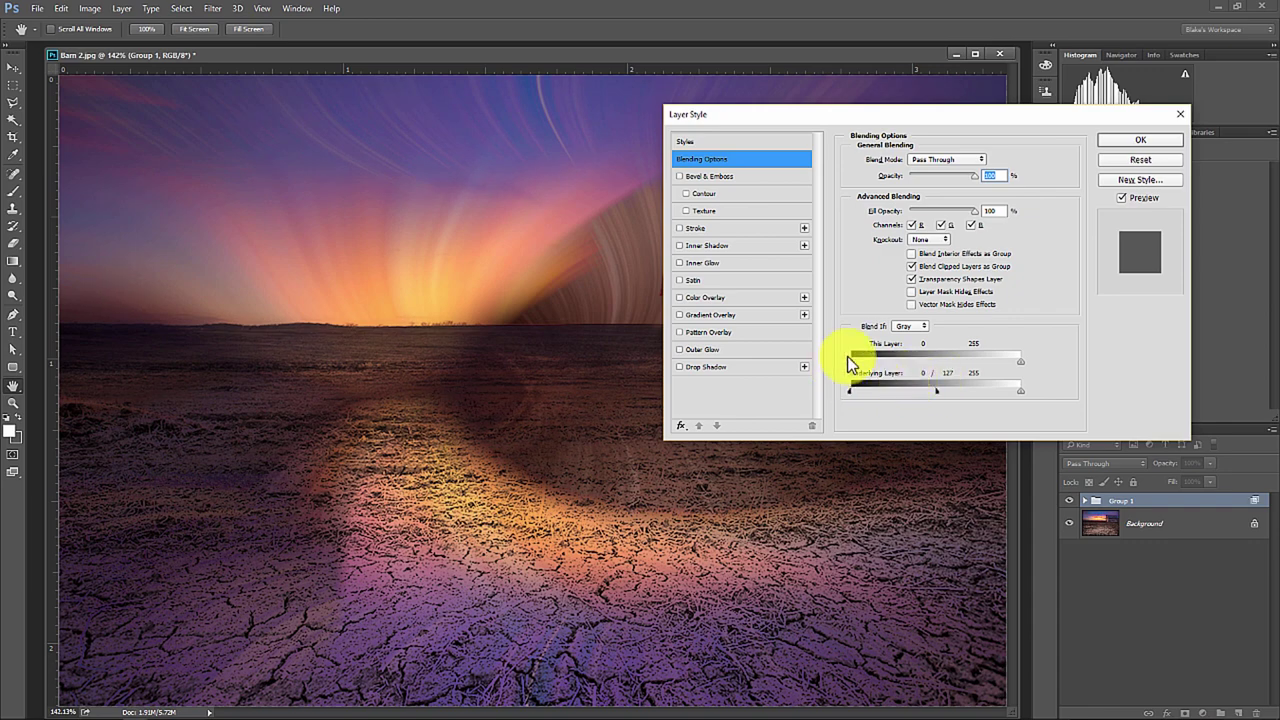
{"action": "left_click_drag", "start_coordinate": [856, 365], "coordinate": [938, 362]}
{"action": "left_click", "coordinate": [1143, 142]}
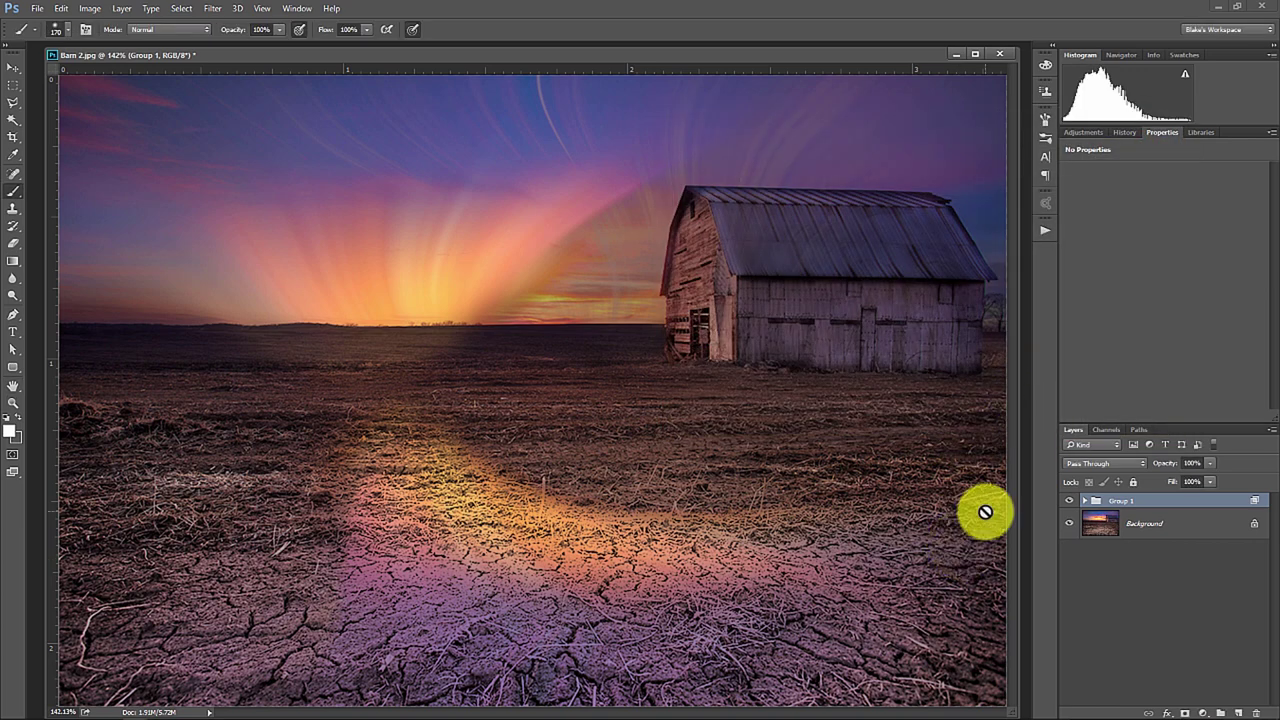
- Add a layer mask to Group 1 and paint out the swirl over the field, barn and roof
{"action": "left_click", "coordinate": [1185, 713]}
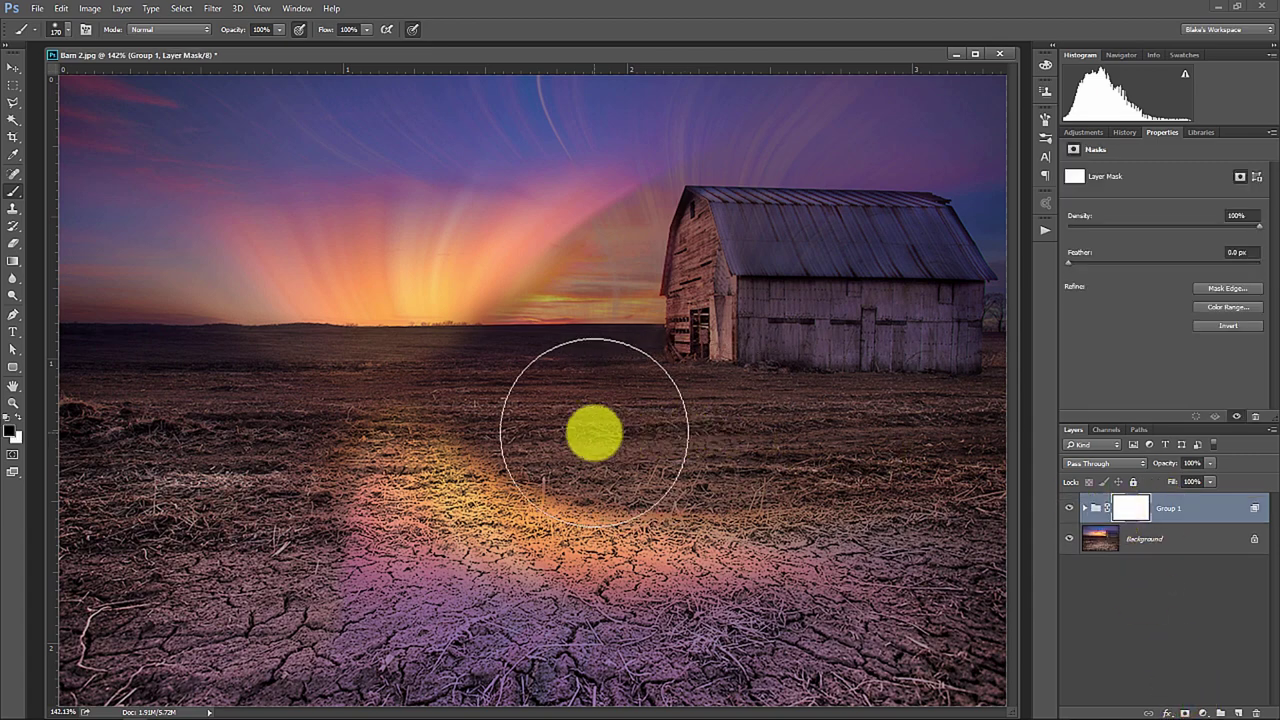
{"action": "mouse_move", "coordinate": [358, 497]}
{"action": "left_mouse_down"}
{"action": "mouse_move", "coordinate": [503, 513]}
{"action": "mouse_move", "coordinate": [588, 579]}
{"action": "mouse_move", "coordinate": [628, 631]}
{"action": "mouse_move", "coordinate": [696, 599]}
{"action": "mouse_move", "coordinate": [449, 660]}
{"action": "mouse_move", "coordinate": [782, 604]}
{"action": "mouse_move", "coordinate": [812, 641]}
{"action": "mouse_move", "coordinate": [913, 526]}
{"action": "mouse_move", "coordinate": [946, 411]}
{"action": "mouse_move", "coordinate": [839, 371]}
{"action": "mouse_move", "coordinate": [251, 372]}
{"action": "mouse_move", "coordinate": [39, 403]}
{"action": "mouse_move", "coordinate": [41, 455]}
{"action": "mouse_move", "coordinate": [463, 586]}
{"action": "mouse_move", "coordinate": [442, 499]}
{"action": "mouse_move", "coordinate": [23, 629]}
{"action": "left_mouse_up"}
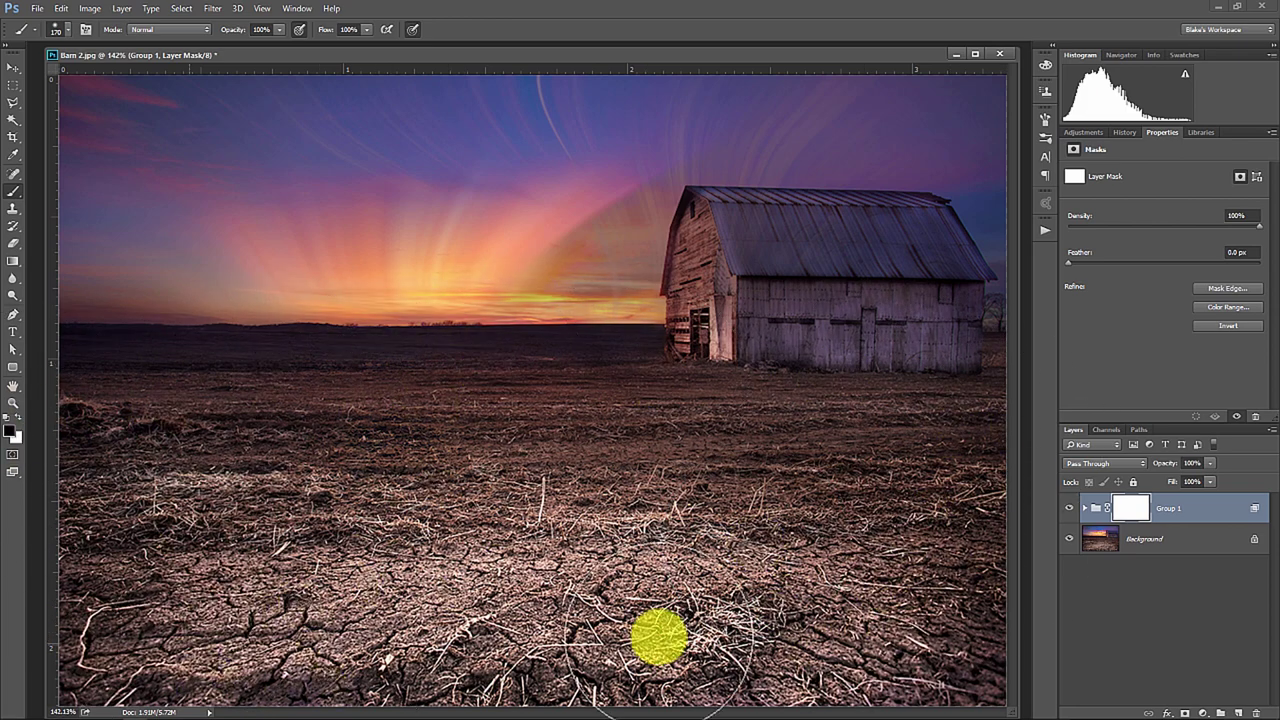
{"action": "mouse_move", "coordinate": [746, 250]}
{"action": "left_mouse_down"}
{"action": "mouse_move", "coordinate": [895, 267]}
{"action": "mouse_move", "coordinate": [882, 290]}
{"action": "mouse_move", "coordinate": [817, 254]}
{"action": "mouse_move", "coordinate": [732, 239]}
{"action": "mouse_move", "coordinate": [695, 365]}
{"action": "mouse_move", "coordinate": [692, 500]}
{"action": "mouse_move", "coordinate": [650, 433]}
{"action": "mouse_move", "coordinate": [913, 553]}
{"action": "mouse_move", "coordinate": [646, 652]}
{"action": "mouse_move", "coordinate": [581, 596]}
{"action": "mouse_move", "coordinate": [685, 578]}
{"action": "mouse_move", "coordinate": [514, 523]}
{"action": "left_mouse_up"}
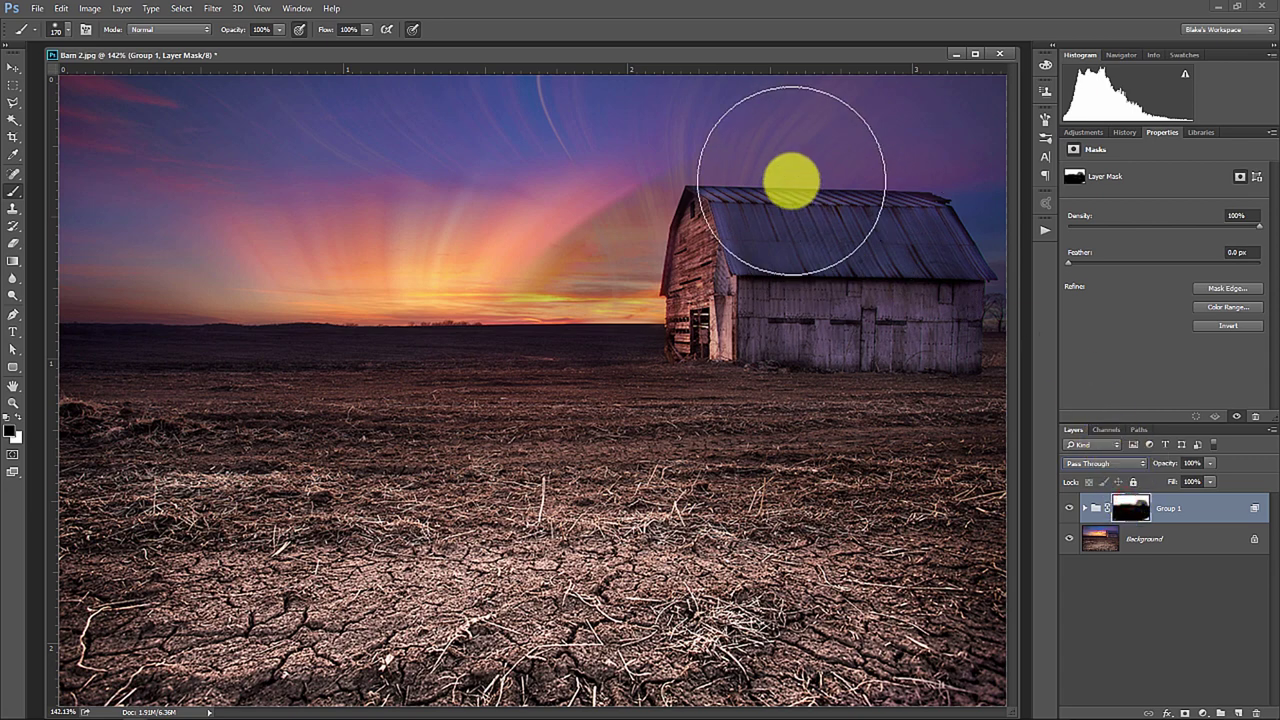
{"action": "mouse_move", "coordinate": [787, 244]}
{"action": "left_mouse_down"}
{"action": "mouse_move", "coordinate": [721, 233]}
{"action": "mouse_move", "coordinate": [631, 294]}
{"action": "mouse_move", "coordinate": [711, 216]}
{"action": "mouse_move", "coordinate": [585, 288]}
{"action": "mouse_move", "coordinate": [700, 210]}
{"action": "mouse_move", "coordinate": [623, 262]}
{"action": "mouse_move", "coordinate": [782, 180]}
{"action": "mouse_move", "coordinate": [780, 151]}
{"action": "mouse_move", "coordinate": [967, 118]}
{"action": "mouse_move", "coordinate": [921, 79]}
{"action": "mouse_move", "coordinate": [801, 96]}
{"action": "mouse_move", "coordinate": [818, 123]}
{"action": "mouse_move", "coordinate": [658, 234]}
{"action": "mouse_move", "coordinate": [590, 258]}
{"action": "mouse_move", "coordinate": [652, 235]}
{"action": "mouse_move", "coordinate": [610, 310]}
{"action": "mouse_move", "coordinate": [979, 154]}
{"action": "mouse_move", "coordinate": [703, 85]}
{"action": "mouse_move", "coordinate": [474, 130]}
{"action": "mouse_move", "coordinate": [163, 121]}
{"action": "mouse_move", "coordinate": [198, 108]}
{"action": "mouse_move", "coordinate": [115, 243]}
{"action": "mouse_move", "coordinate": [174, 334]}
{"action": "mouse_move", "coordinate": [159, 354]}
{"action": "mouse_move", "coordinate": [165, 141]}
{"action": "mouse_move", "coordinate": [217, 410]}
{"action": "mouse_move", "coordinate": [246, 356]}
{"action": "mouse_move", "coordinate": [213, 332]}
{"action": "mouse_move", "coordinate": [160, 91]}
{"action": "mouse_move", "coordinate": [394, 96]}
{"action": "mouse_move", "coordinate": [760, 132]}
{"action": "mouse_move", "coordinate": [322, 90]}
{"action": "mouse_move", "coordinate": [288, 103]}
{"action": "mouse_move", "coordinate": [967, 163]}
{"action": "mouse_move", "coordinate": [750, 321]}
{"action": "mouse_move", "coordinate": [843, 223]}
{"action": "mouse_move", "coordinate": [736, 136]}
{"action": "mouse_move", "coordinate": [750, 193]}
{"action": "mouse_move", "coordinate": [563, 153]}
{"action": "mouse_move", "coordinate": [647, 268]}
{"action": "mouse_move", "coordinate": [557, 315]}
{"action": "mouse_move", "coordinate": [527, 406]}
{"action": "mouse_move", "coordinate": [644, 382]}
{"action": "mouse_move", "coordinate": [668, 332]}
{"action": "mouse_move", "coordinate": [674, 448]}
{"action": "mouse_move", "coordinate": [686, 408]}
{"action": "mouse_move", "coordinate": [990, 500]}
{"action": "left_mouse_up"}
- Compare Group 1 hidden and shown, then select the Flower Spirals set in the Actions panel
{"action": "left_click", "coordinate": [1069, 508]}
{"action": "left_click", "coordinate": [1069, 508]}
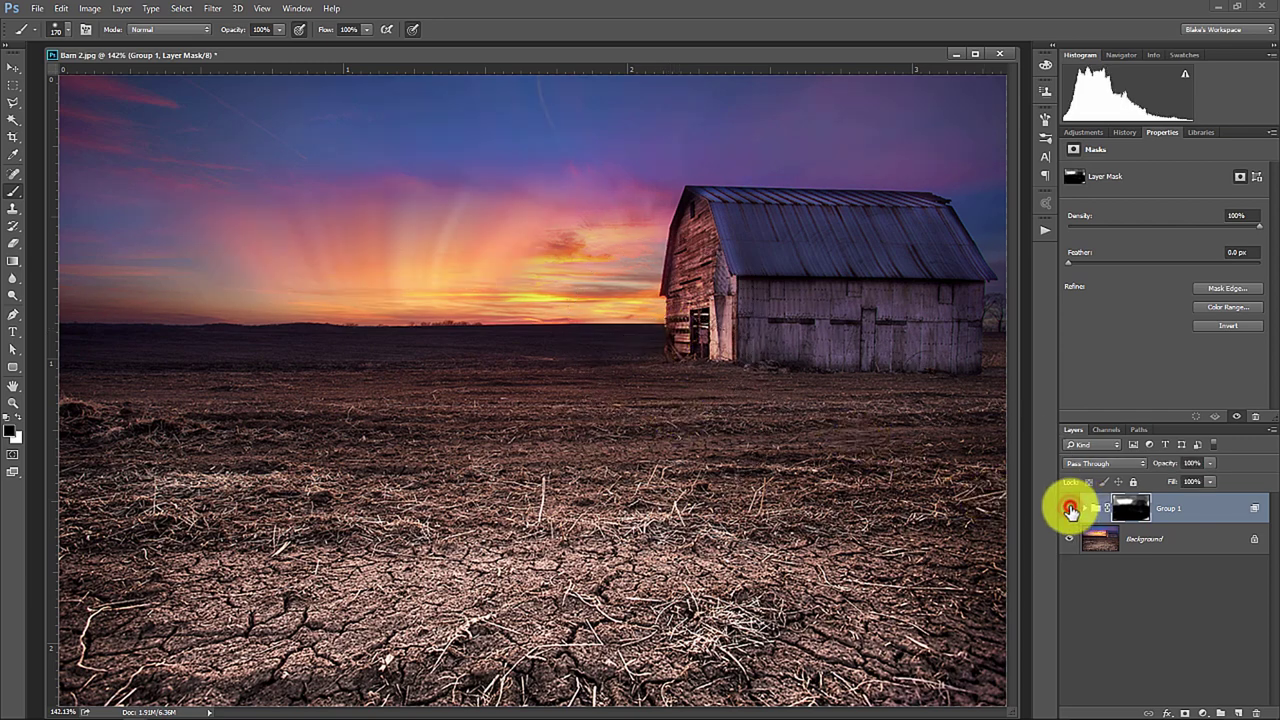
{"action": "left_click", "coordinate": [1044, 225]}
{"action": "left_click", "coordinate": [903, 580]}
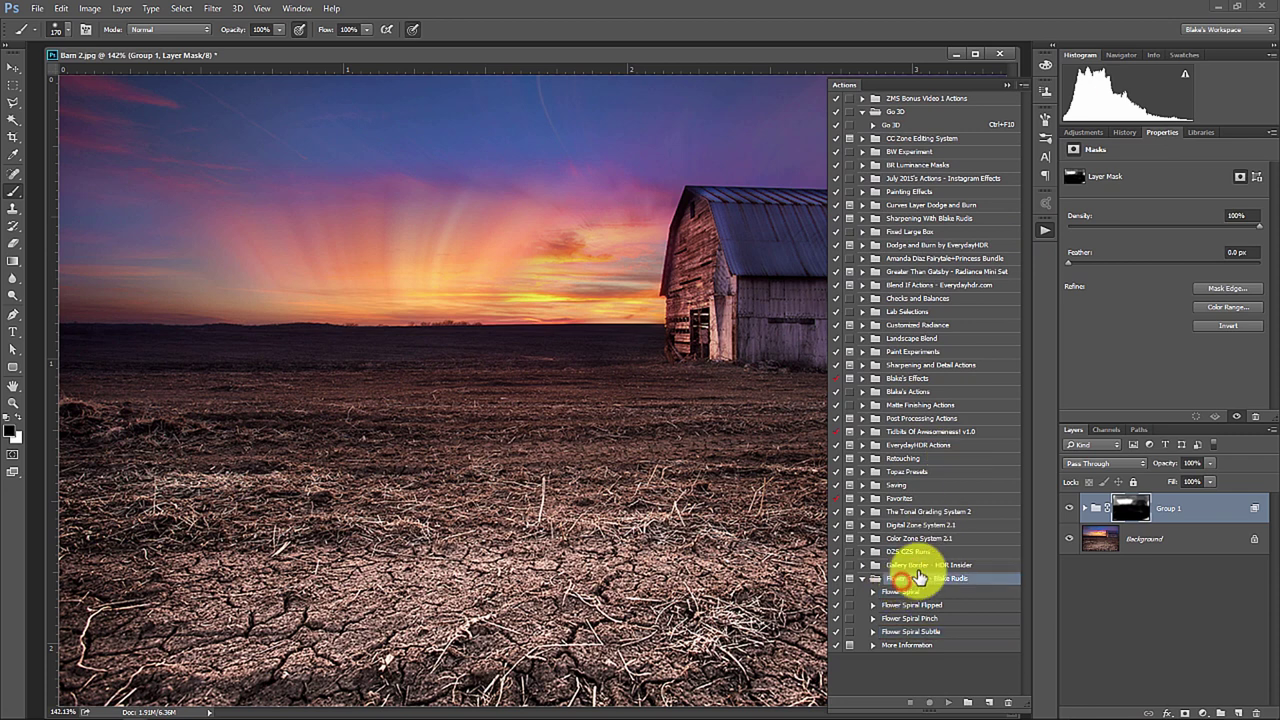